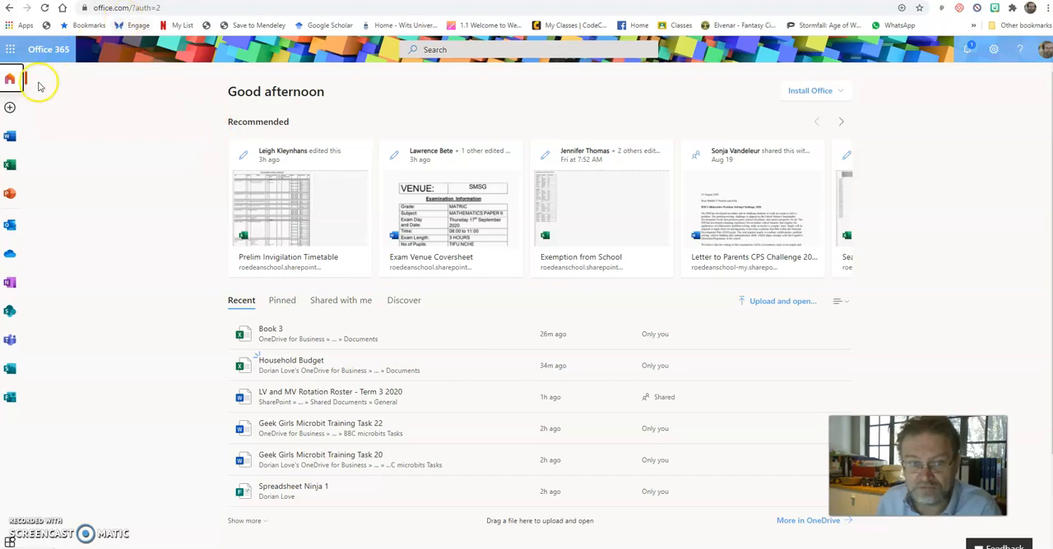
# Open Excel from Office 365 and rename the Book 3 workbook as "Marks book"
pyautogui.click(9, 166)
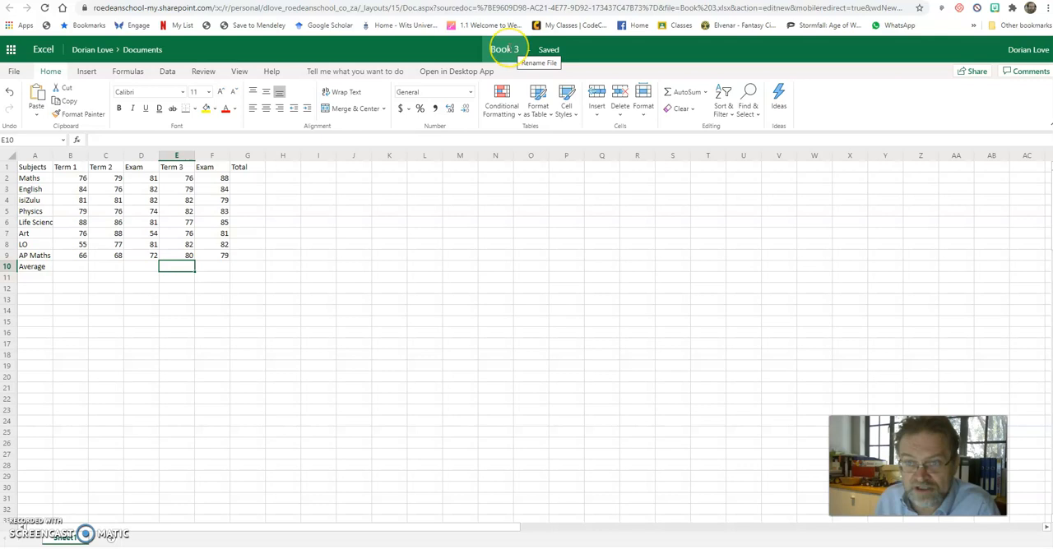
pyautogui.click(508, 48)
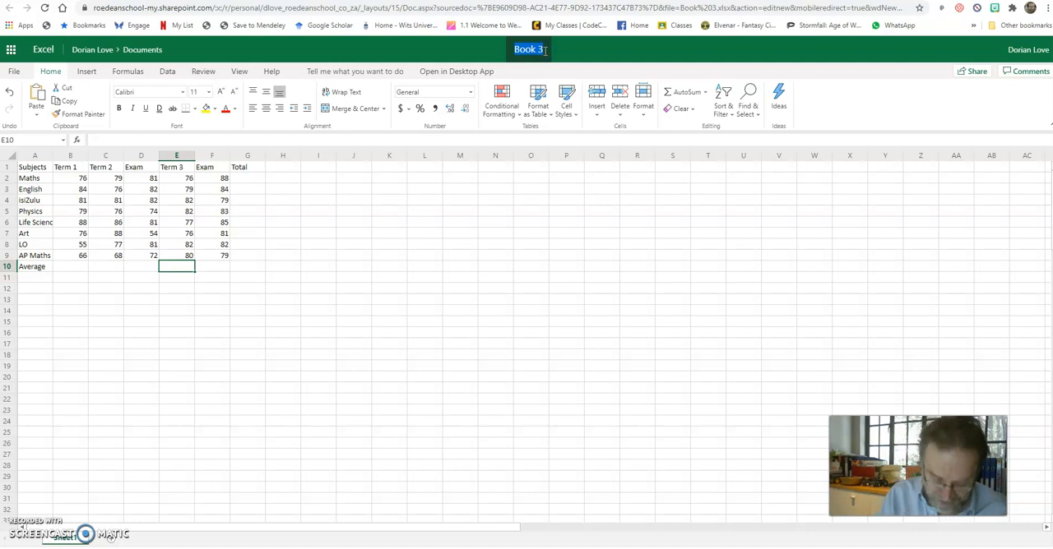
pyautogui.write('Marks book')
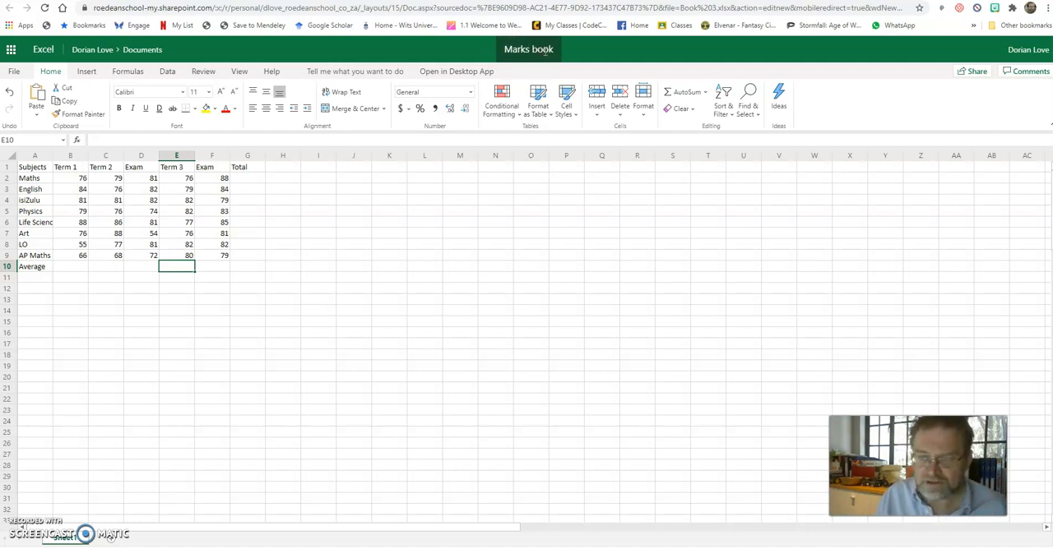
pyautogui.press('Return')
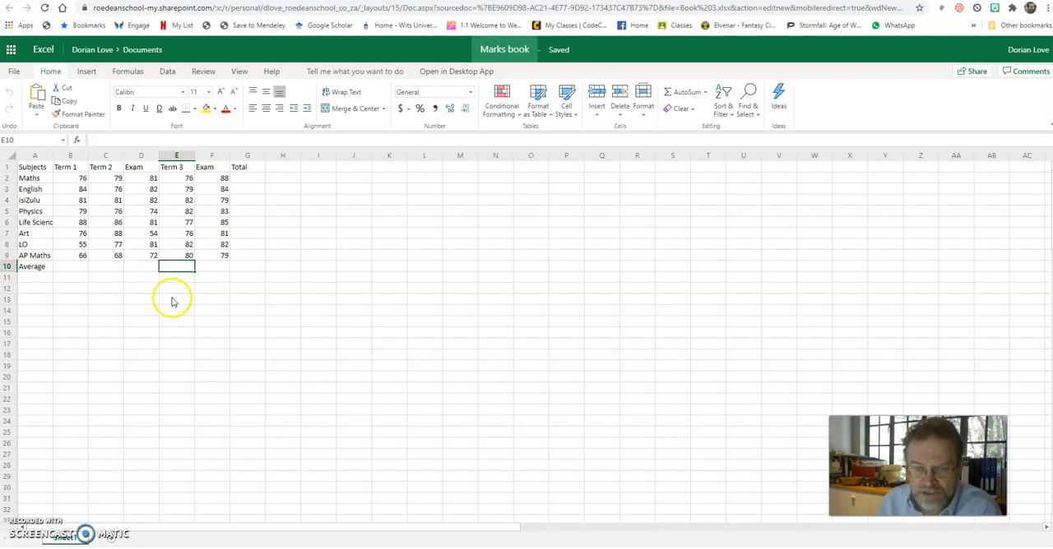
# Apply all borders to the marks table in cells A1:G10
pyautogui.moveTo(237, 267); pyautogui.dragTo(38, 169)
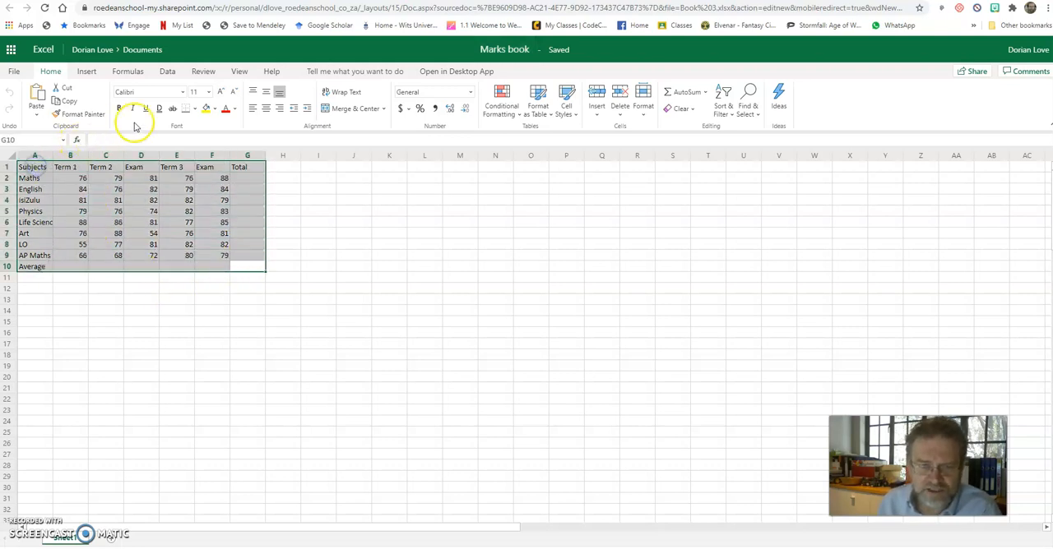
pyautogui.click(195, 108)
pyautogui.click(190, 164)
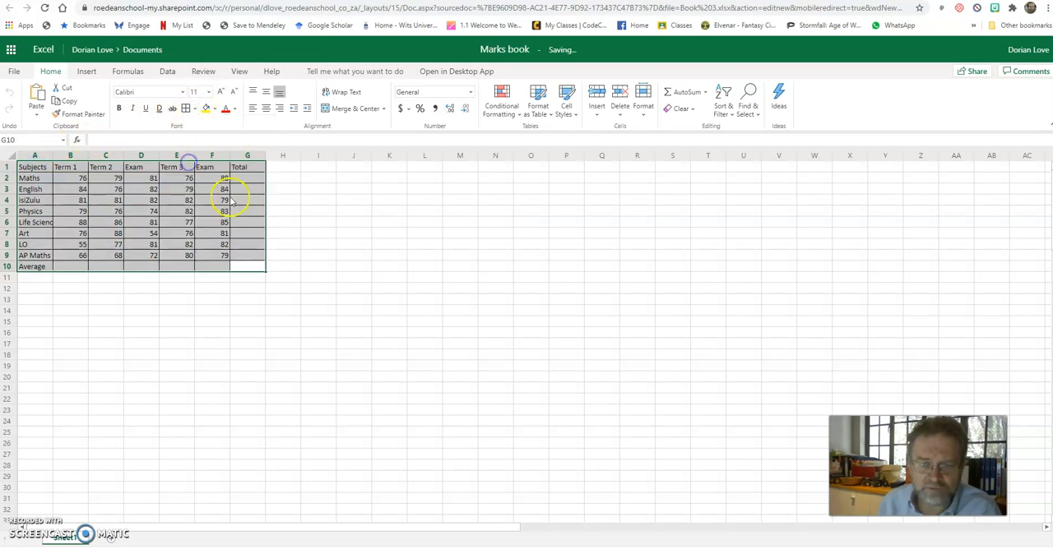
pyautogui.click(303, 202)
# Centre the column headings in B1:G1 both vertically and horizontally and make them bold
pyautogui.click(69, 169)
pyautogui.moveTo(68, 170); pyautogui.dragTo(238, 167)
pyautogui.click(267, 92)
pyautogui.click(267, 108)
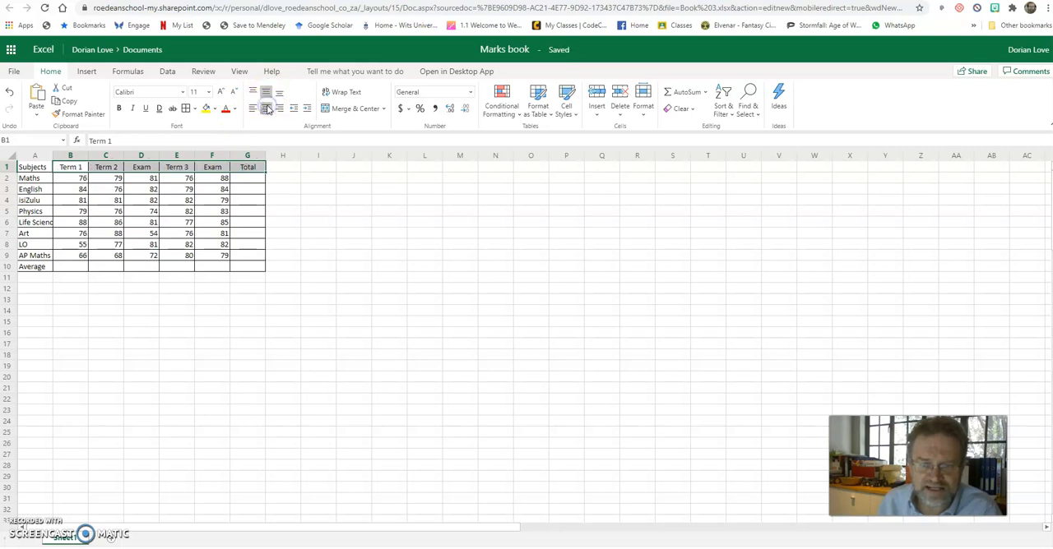
pyautogui.click(119, 108)
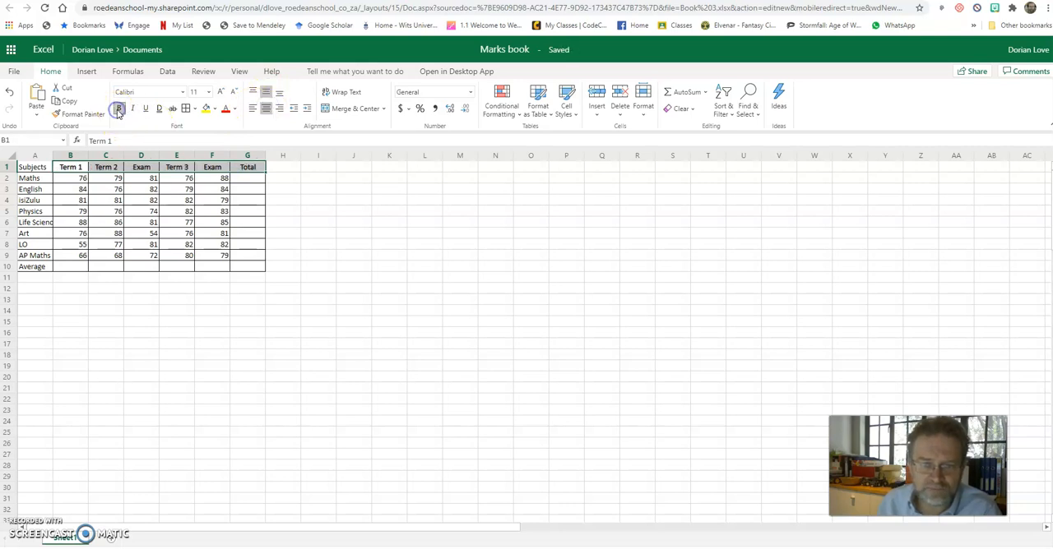
# Make the labels in A1:A10 bold and autofit the width of column A
pyautogui.moveTo(50, 167); pyautogui.dragTo(39, 265)
pyautogui.click(119, 108)
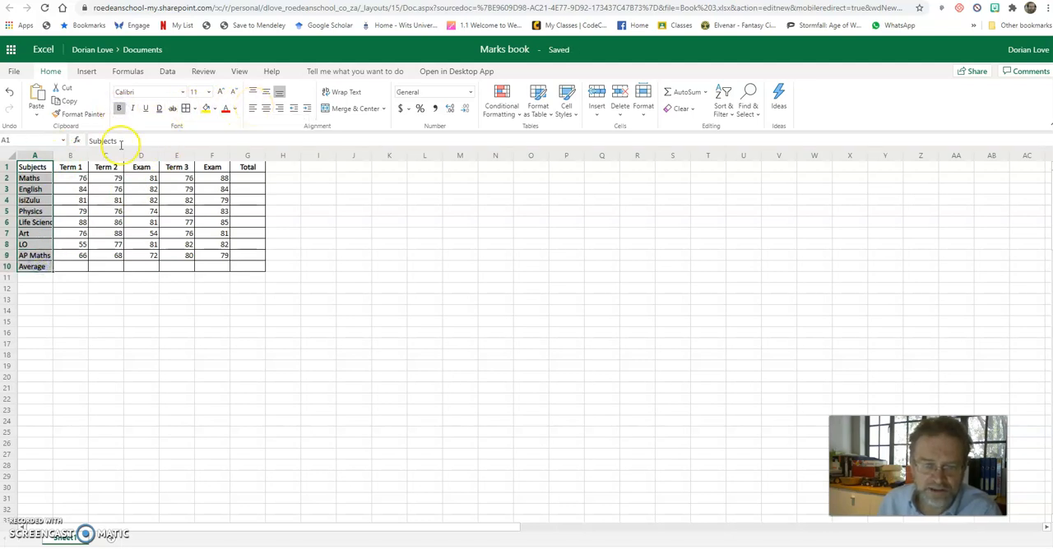
pyautogui.doubleClick(53, 155)
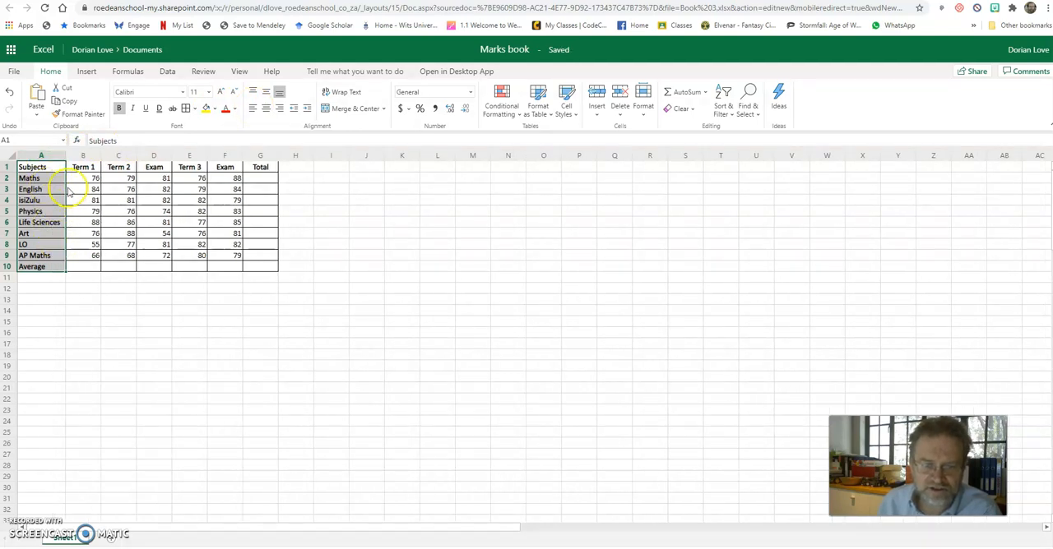
# Fill the heading row A1:G1 and the subject labels A2:A10 with light blue
pyautogui.moveTo(33, 167); pyautogui.dragTo(254, 167)
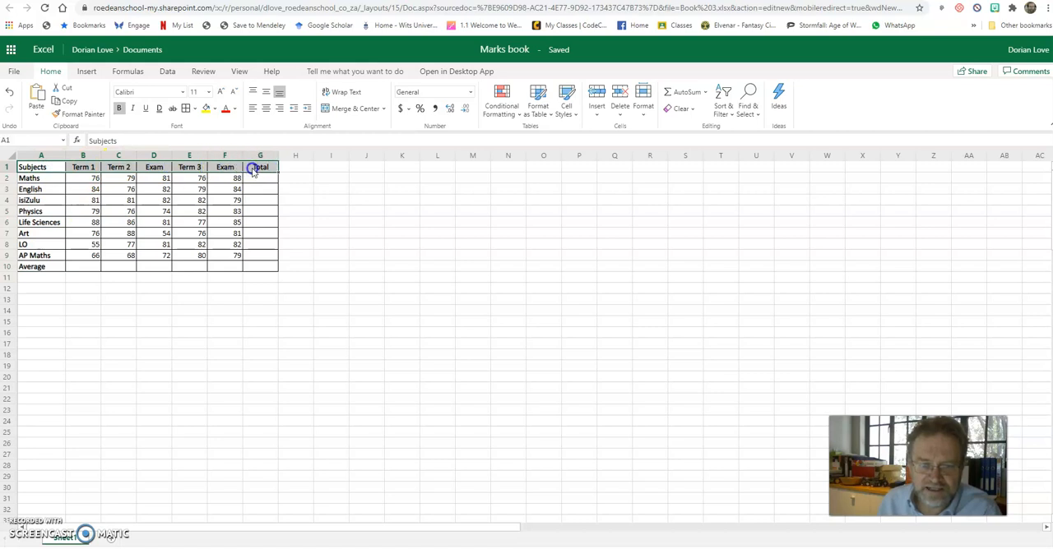
pyautogui.click(213, 110)
pyautogui.click(248, 166)
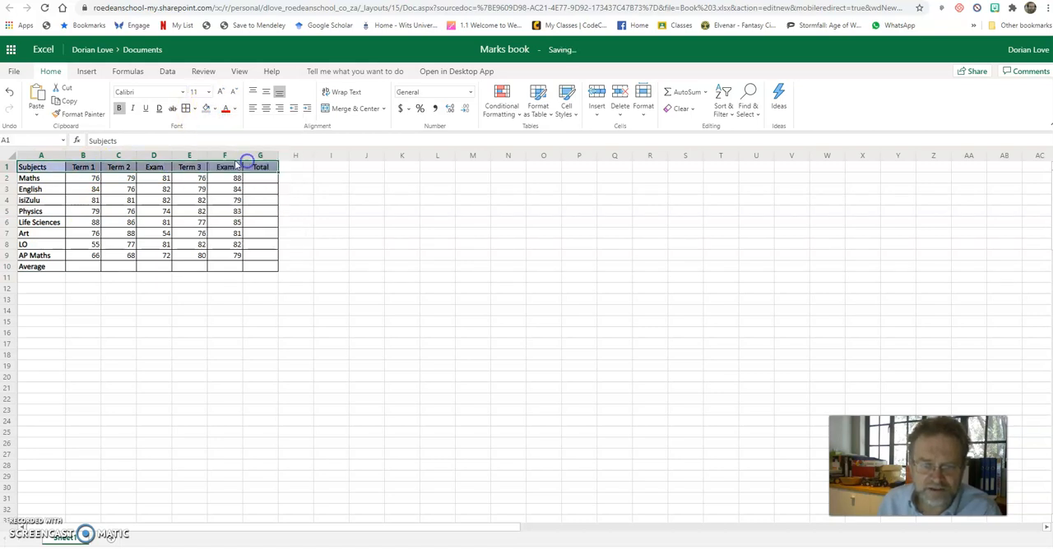
pyautogui.moveTo(47, 178); pyautogui.dragTo(48, 270)
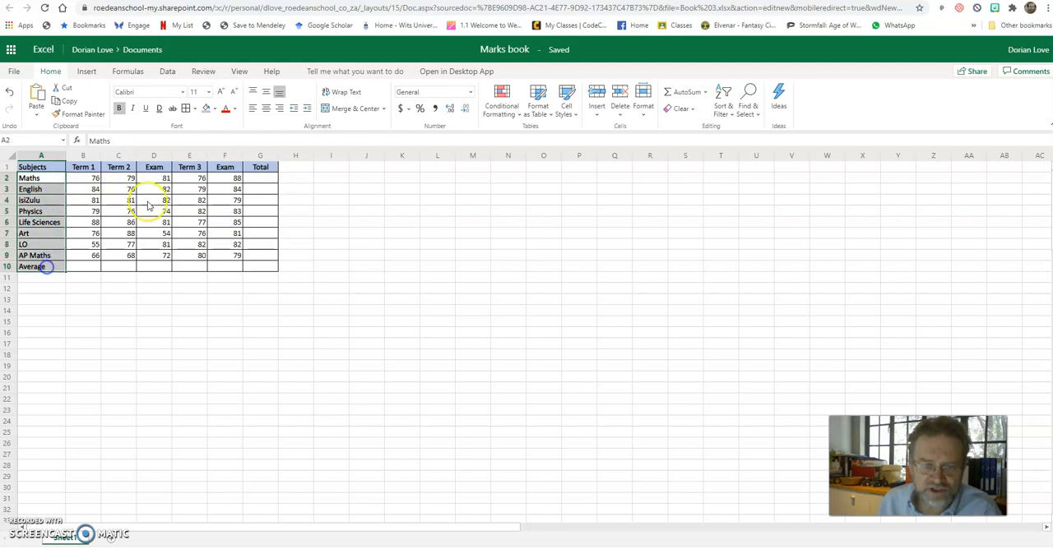
pyautogui.click(206, 108)
pyautogui.click(362, 211)
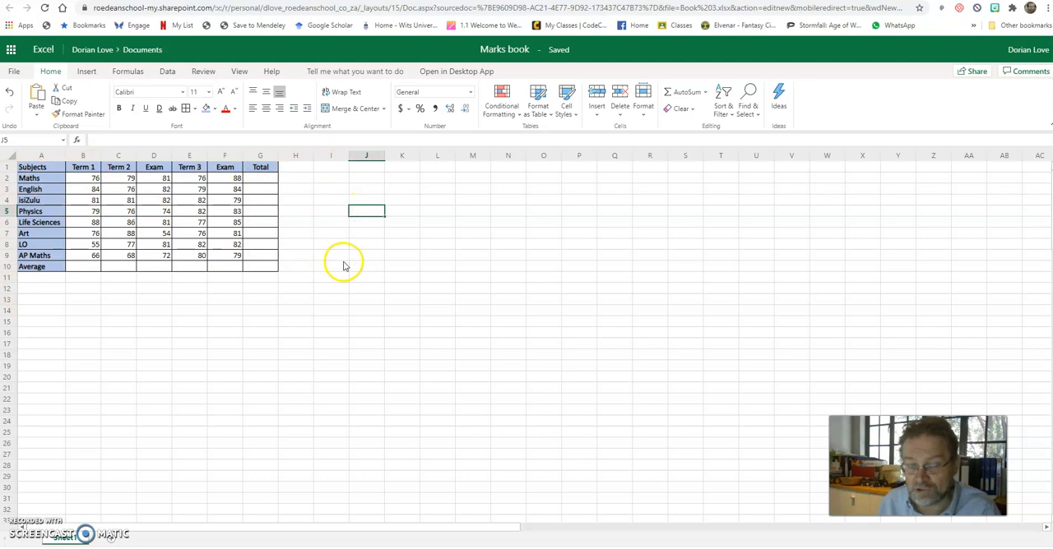
# Centre the marks and empty result cells in B2:G10 both vertically and horizontally
pyautogui.moveTo(91, 181); pyautogui.dragTo(251, 264)
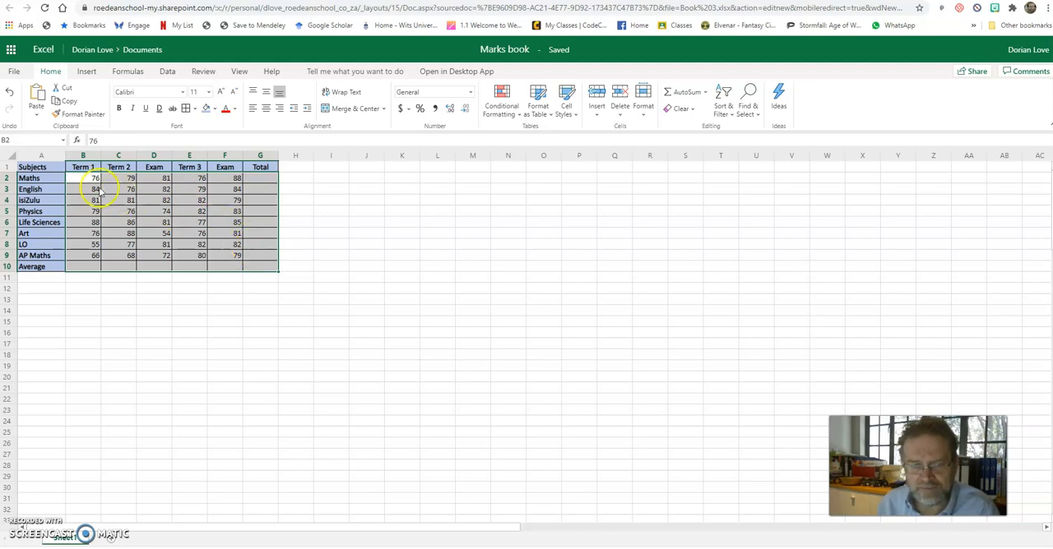
pyautogui.click(266, 92)
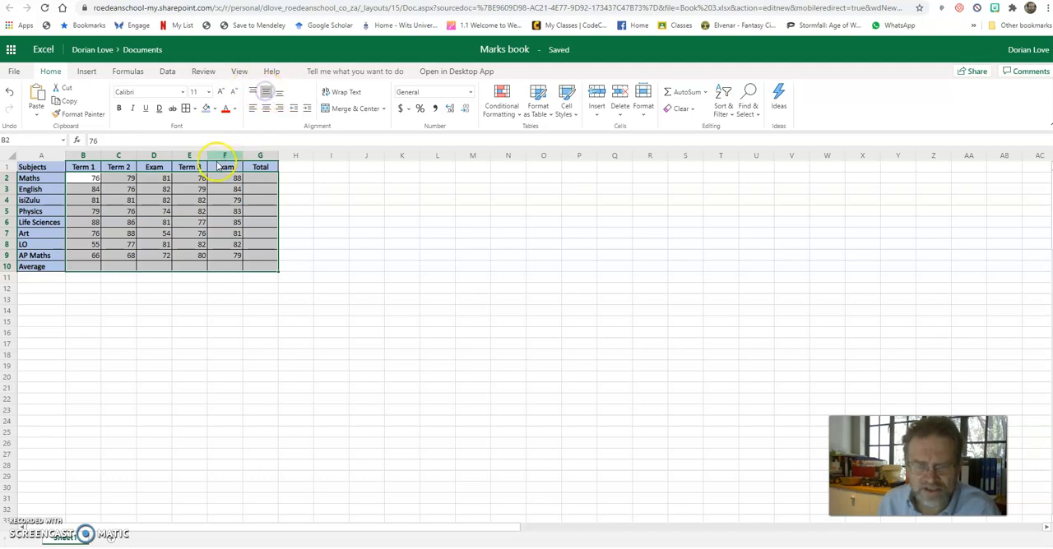
pyautogui.click(267, 112)
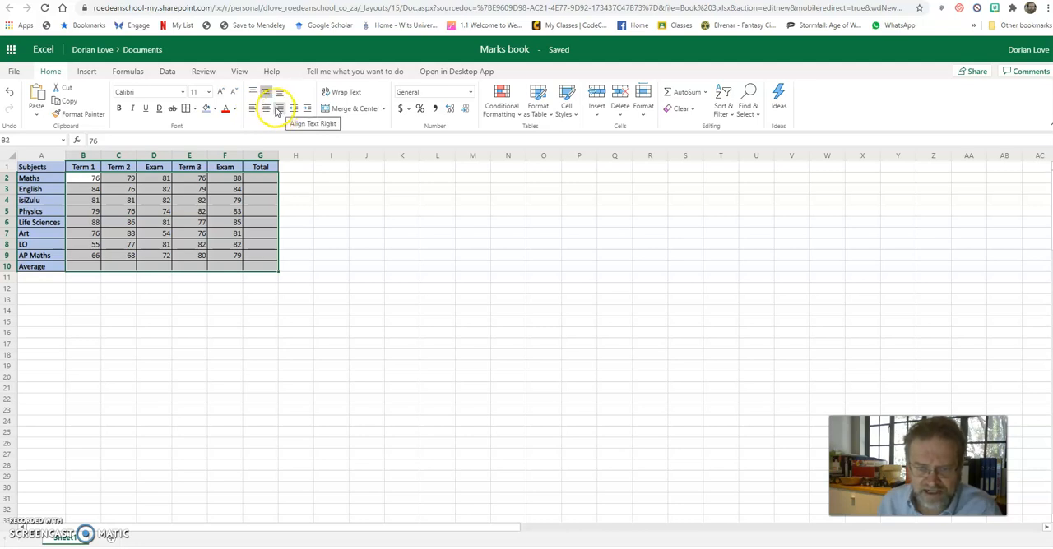
pyautogui.click(267, 109)
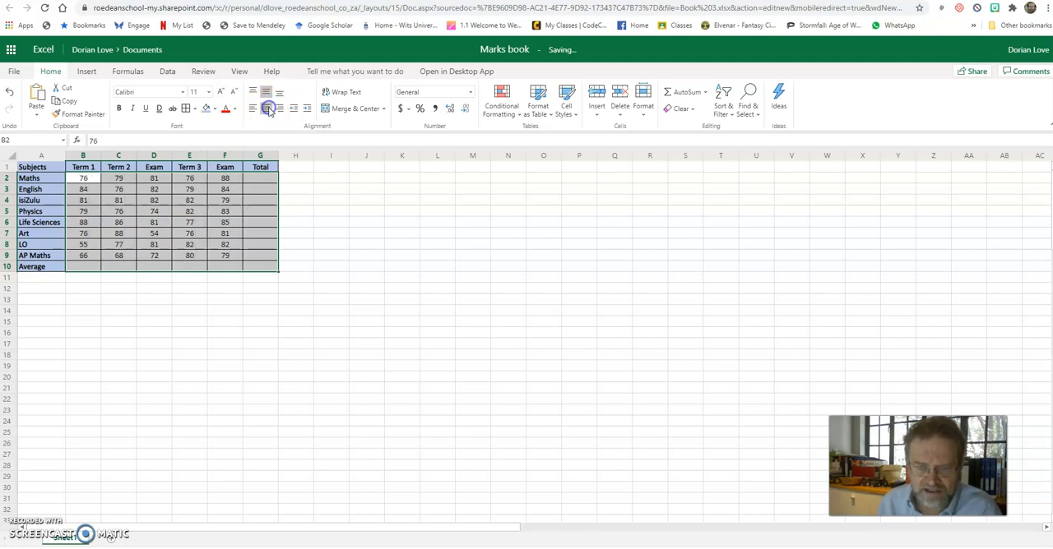
pyautogui.click(295, 189)
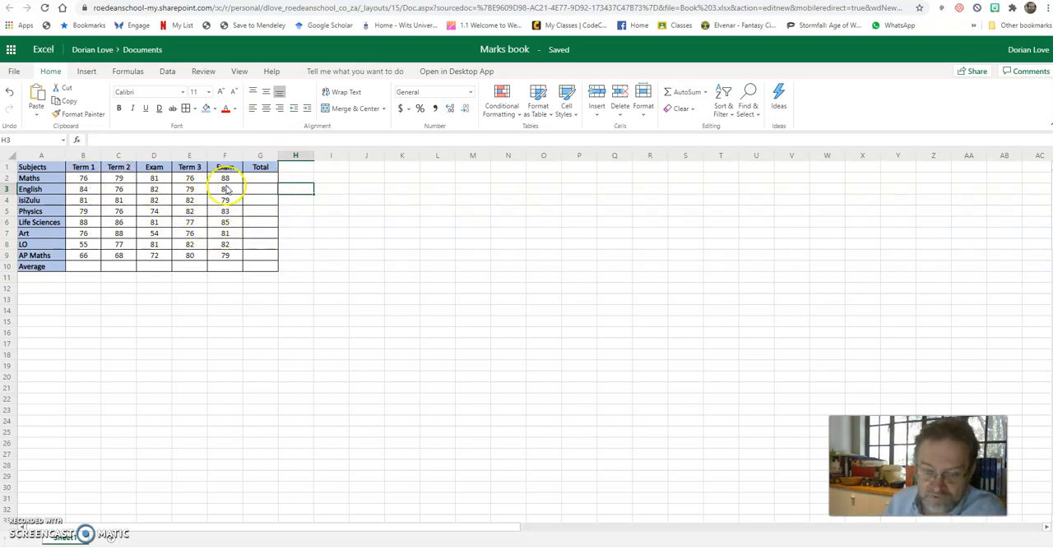
# Add two blank worksheets to the workbook
pyautogui.click(252, 171)
pyautogui.click(88, 266)
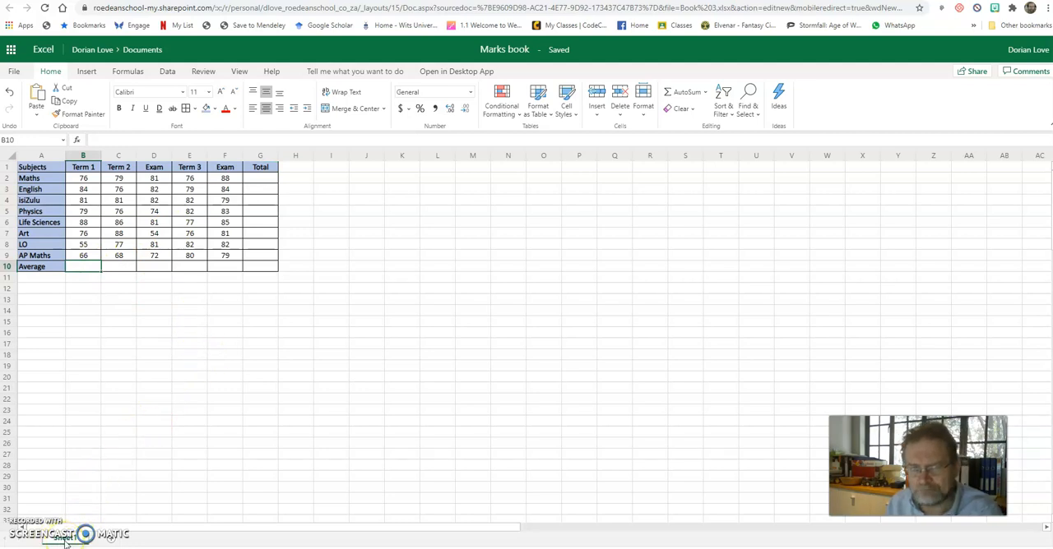
pyautogui.click(111, 538)
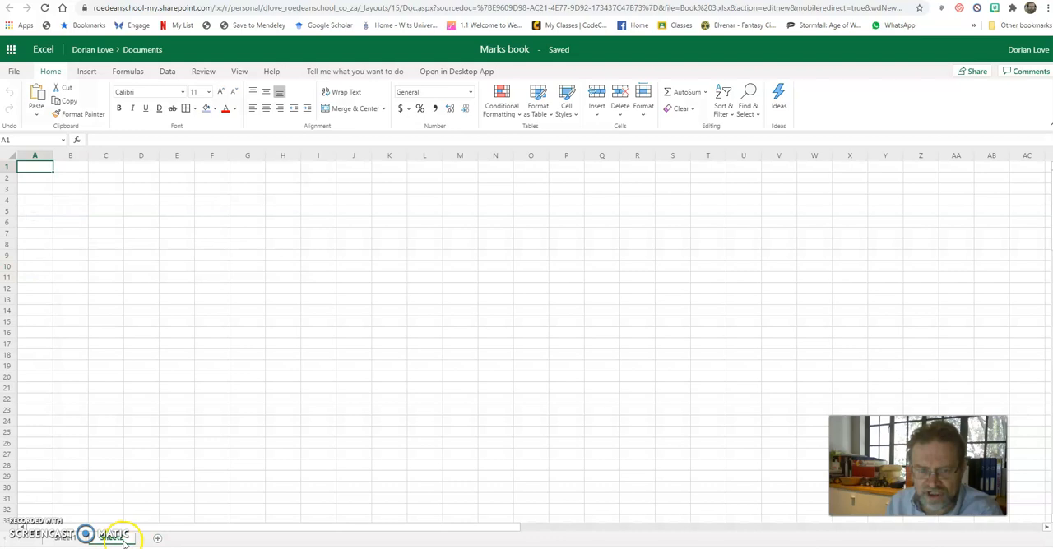
pyautogui.click(161, 538)
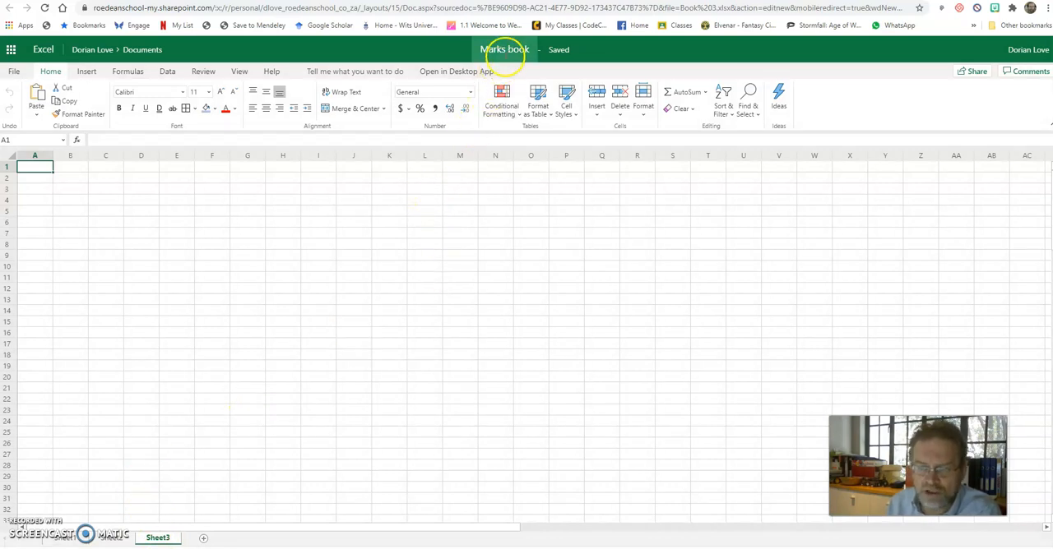
# Rename the worksheet holding the marks table, Sheet1, as 2020
pyautogui.click(62, 540)
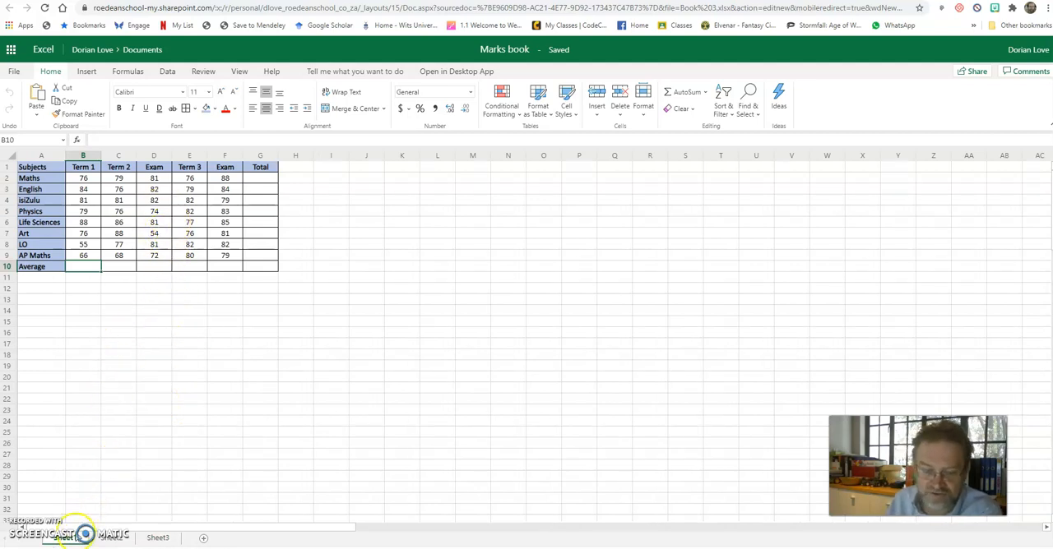
pyautogui.doubleClick(69, 539)
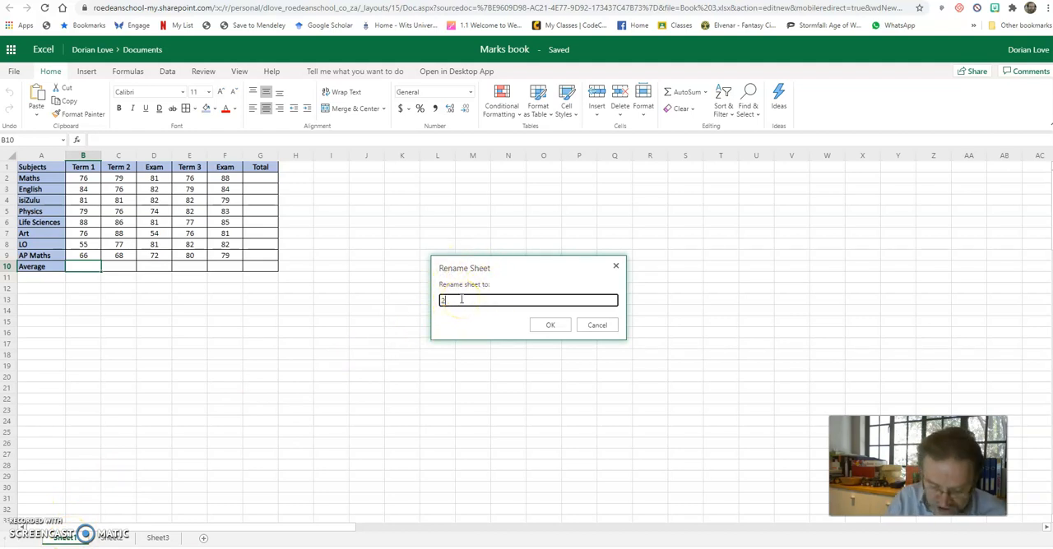
pyautogui.click(548, 325)
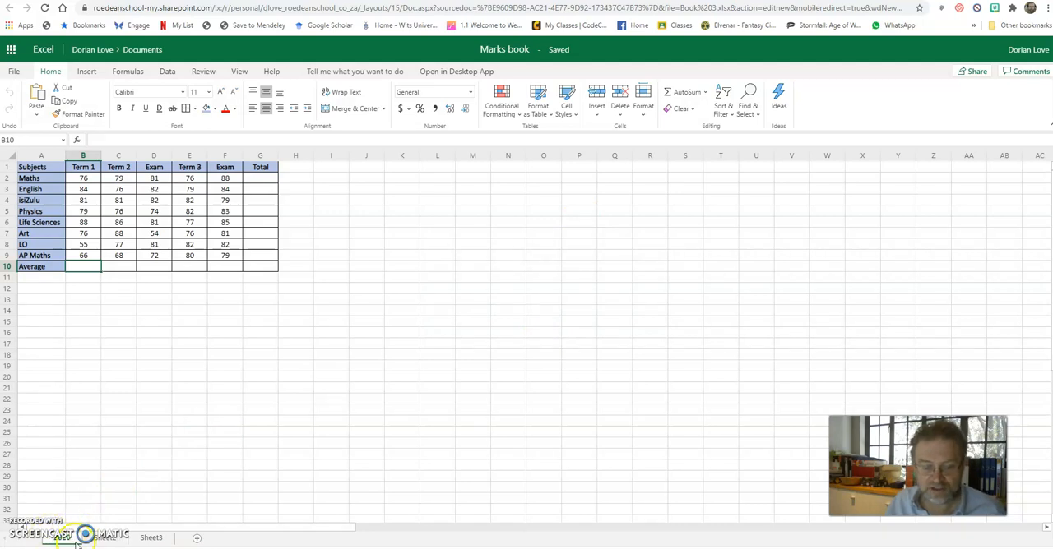
# Rename Sheet2 as 2021 and Sheet3 as 2023
pyautogui.doubleClick(105, 538)
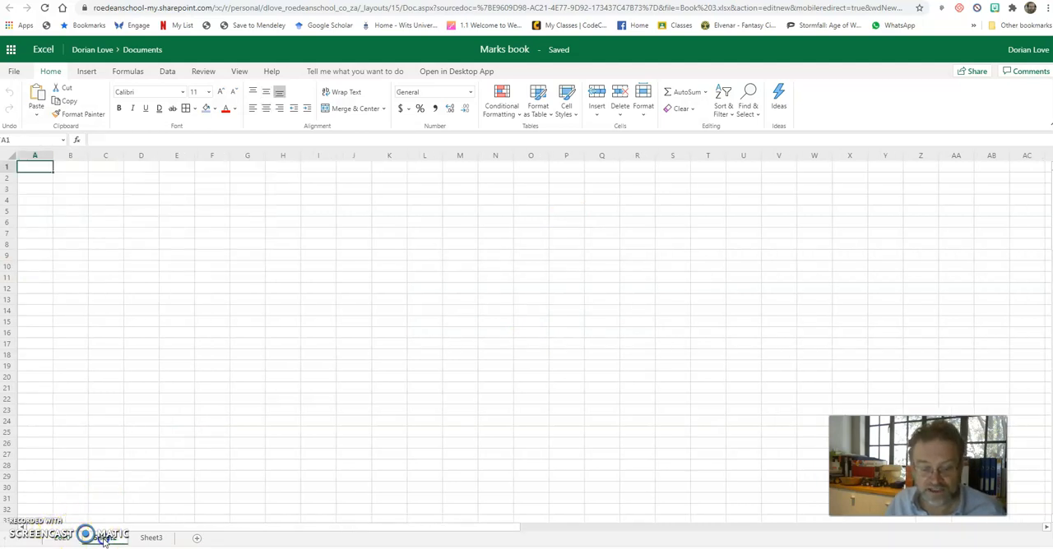
pyautogui.write('2021')
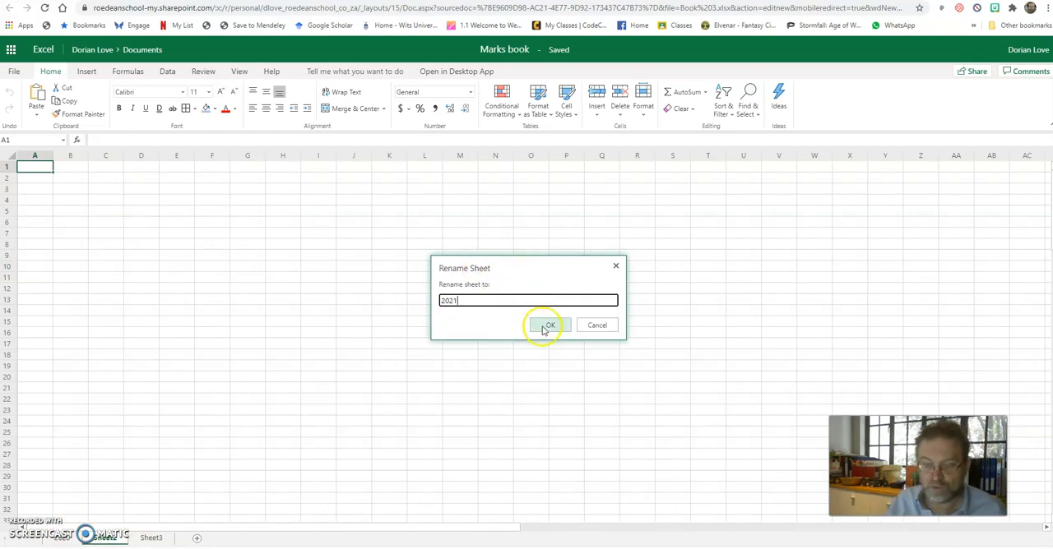
pyautogui.click(546, 326)
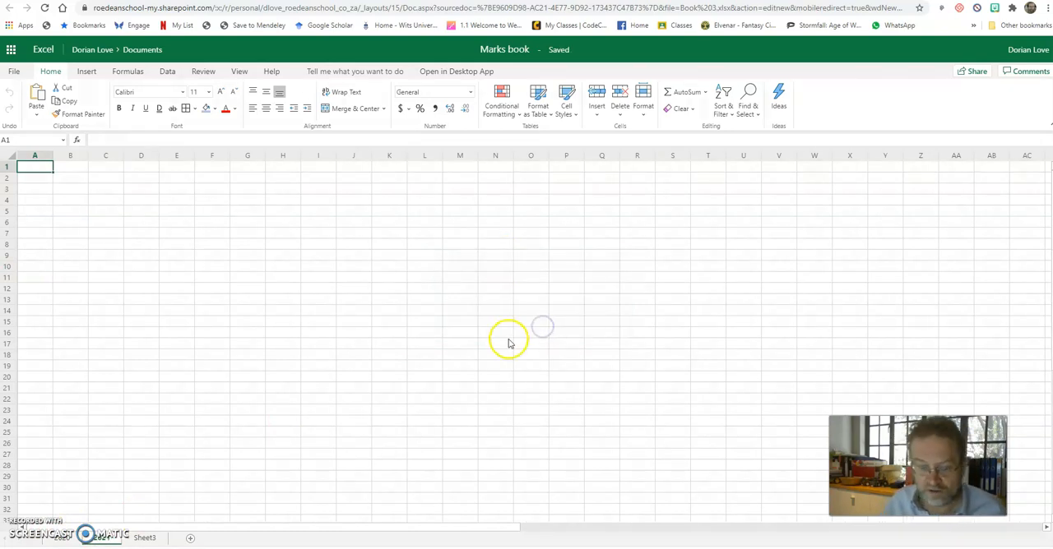
pyautogui.doubleClick(145, 538)
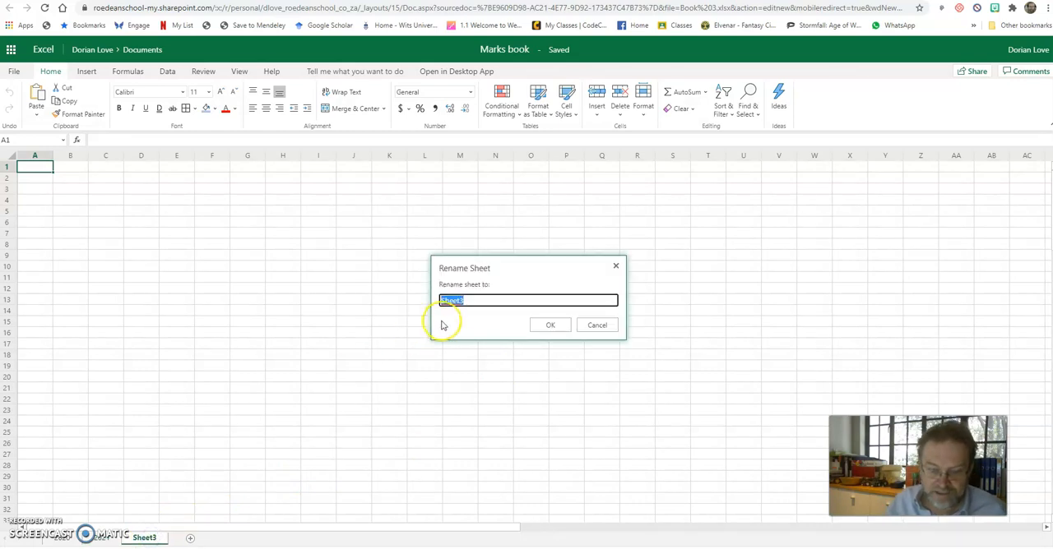
pyautogui.write('2023')
pyautogui.click(550, 325)
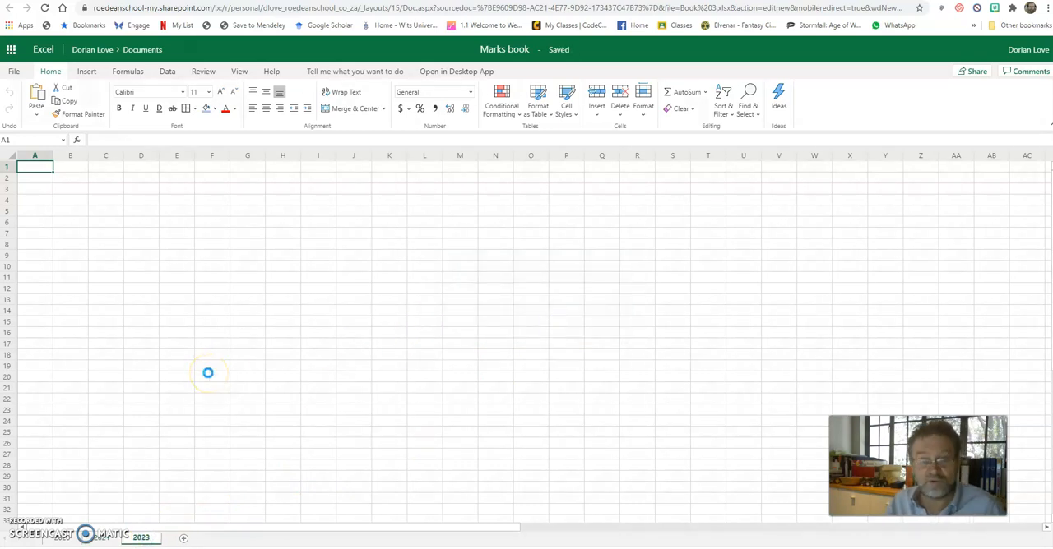
# On the 2020 sheet, apply the Number format to cells B2:G10
pyautogui.click(64, 538)
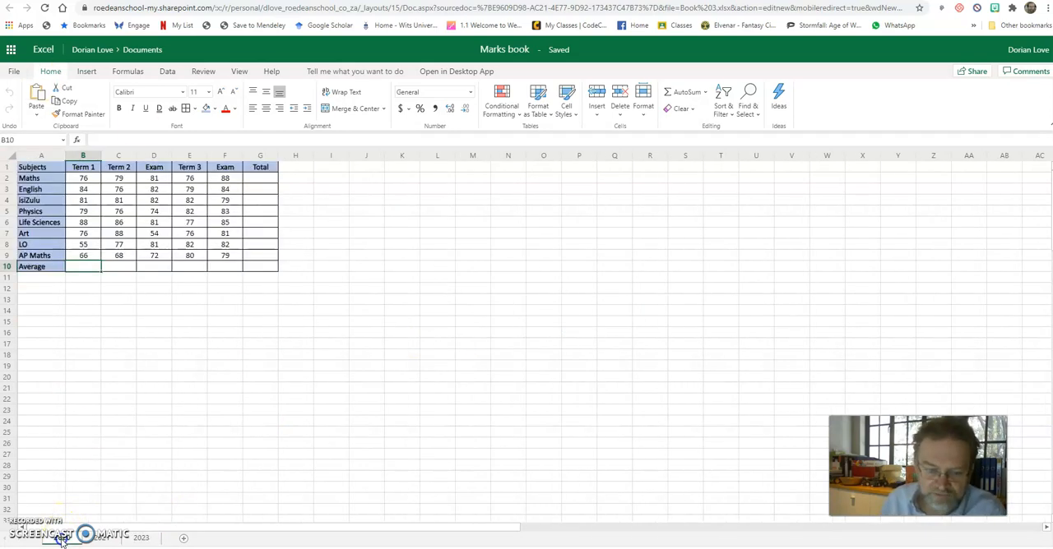
pyautogui.click(283, 280)
pyautogui.click(87, 178)
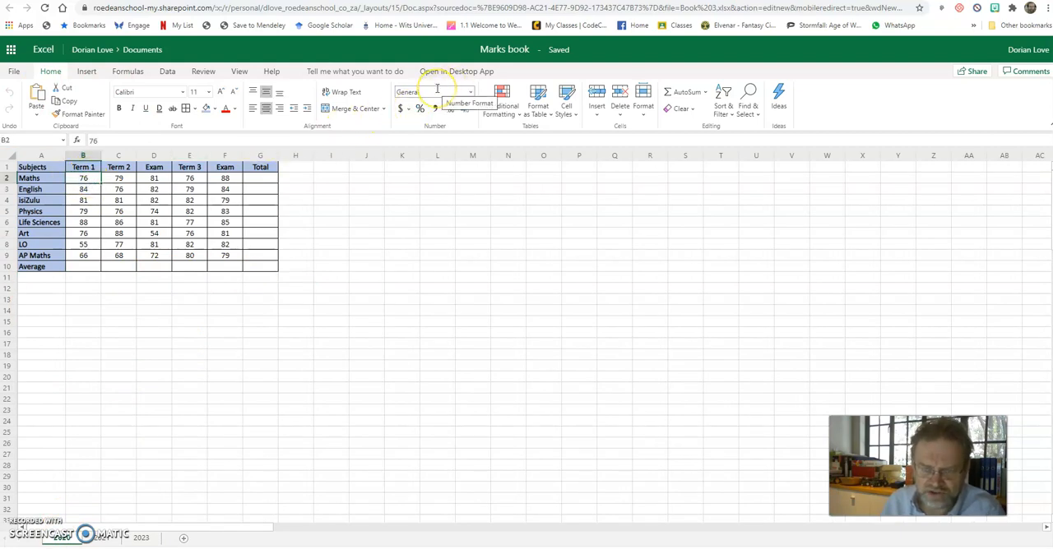
pyautogui.moveTo(82, 179); pyautogui.dragTo(251, 264)
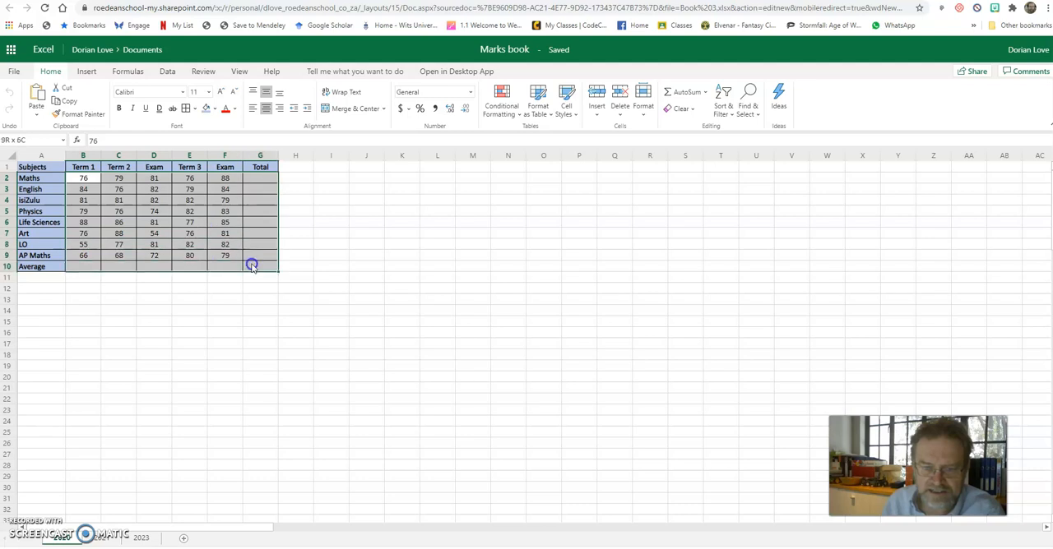
pyautogui.click(470, 92)
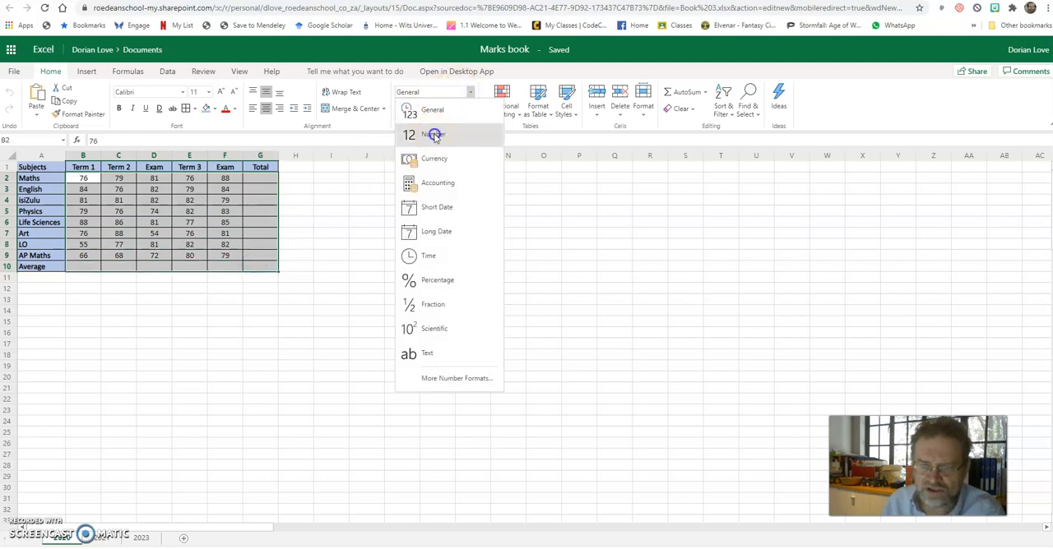
pyautogui.click(434, 136)
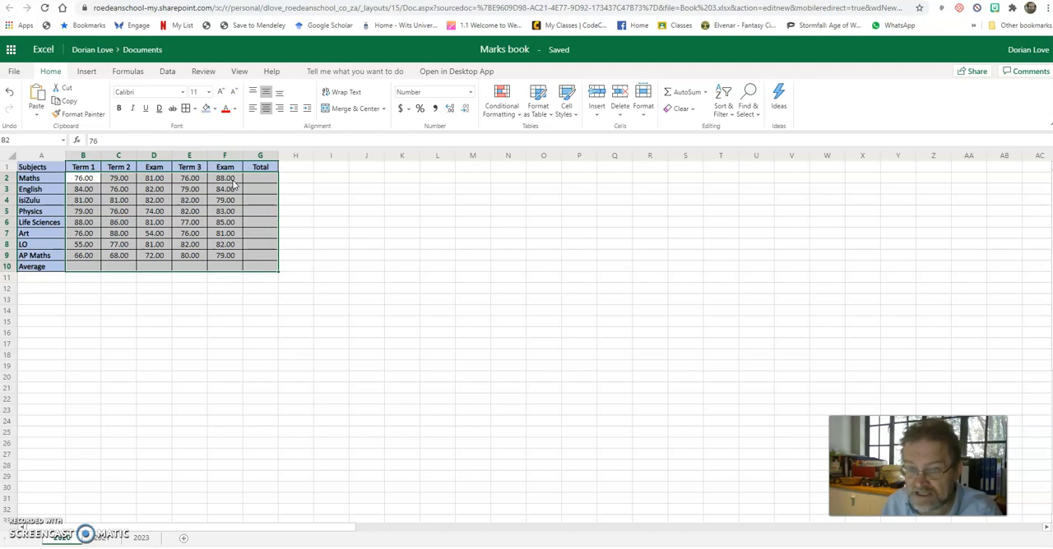
# Increase the decimals of the marks in B2:G10 to four places, and reduce them to whole numbers
pyautogui.click(453, 113)
pyautogui.click(453, 113)
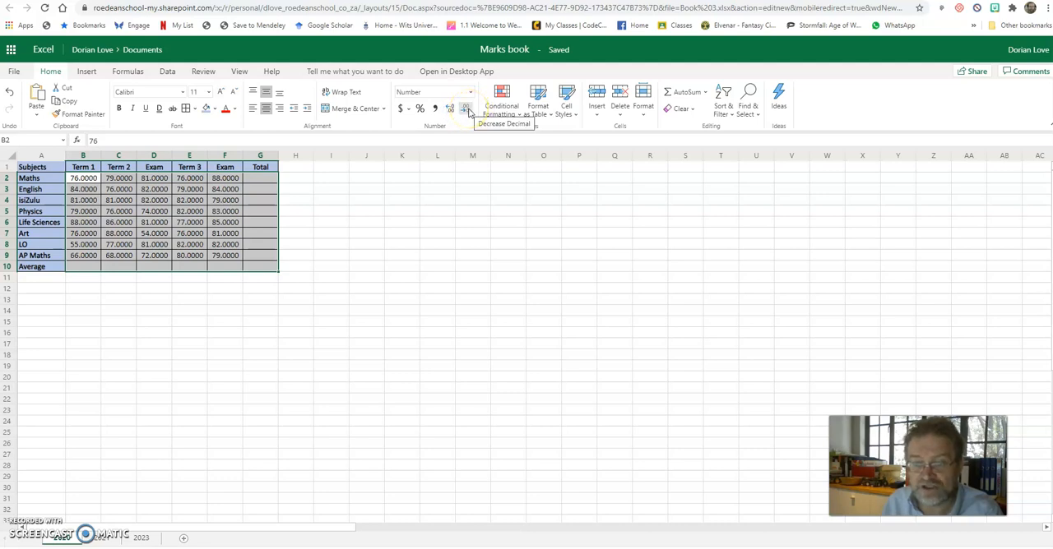
pyautogui.click(467, 111)
pyautogui.click(467, 110)
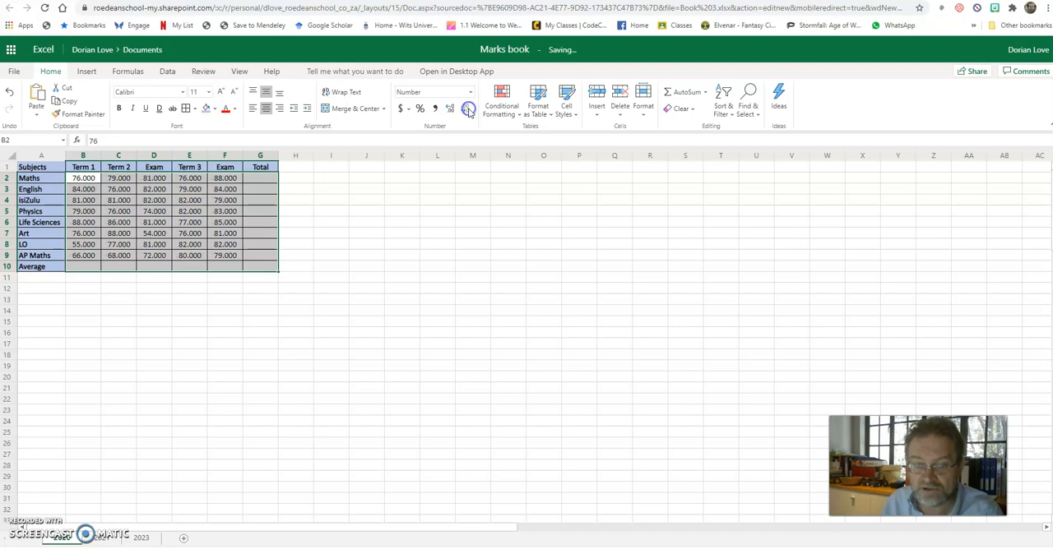
pyautogui.click(466, 110)
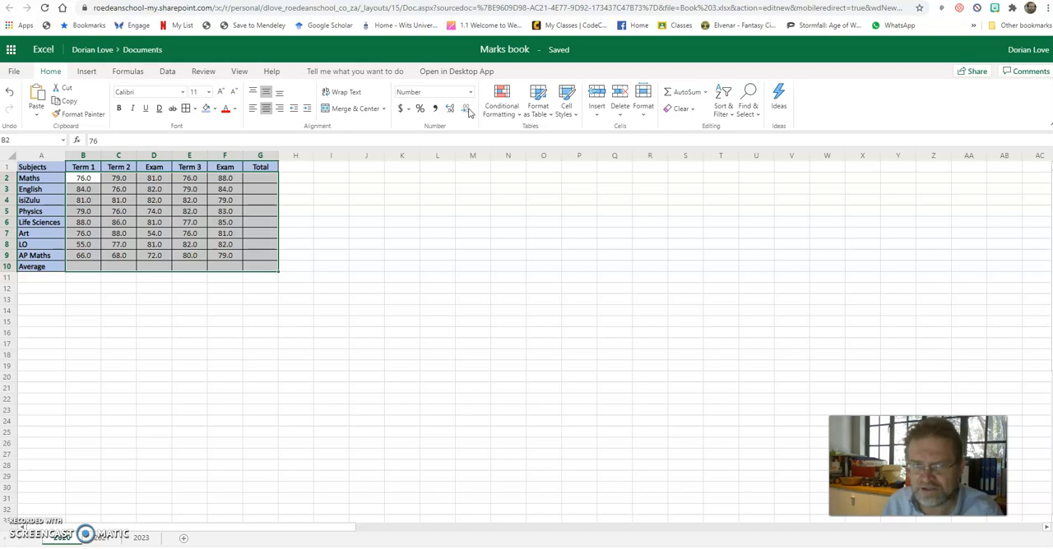
pyautogui.click(466, 110)
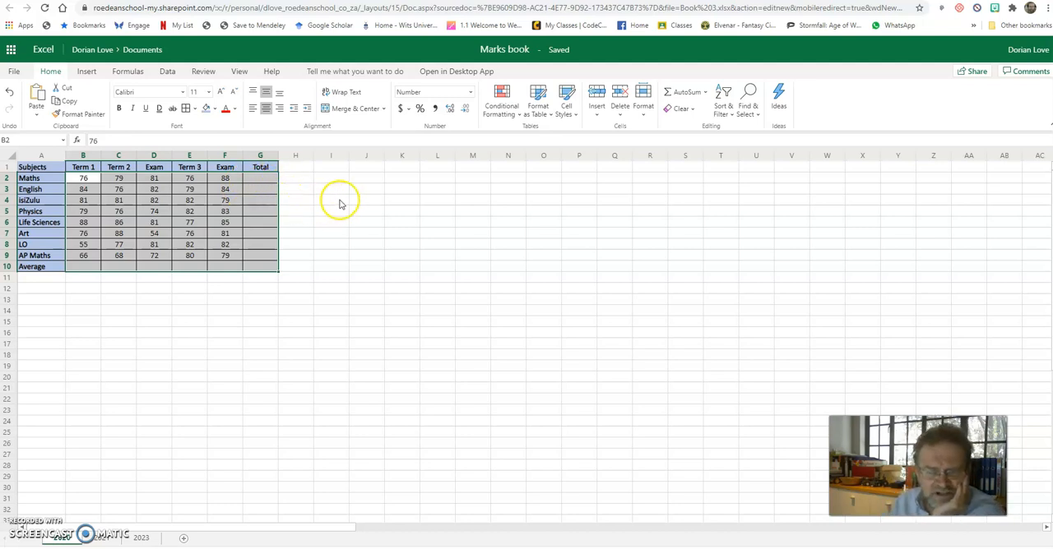
# Apply the Percentage format to B2:G10, and try entering .88 in F2 before undoing that entry
pyautogui.moveTo(83, 179); pyautogui.dragTo(260, 268)
pyautogui.click(420, 108)
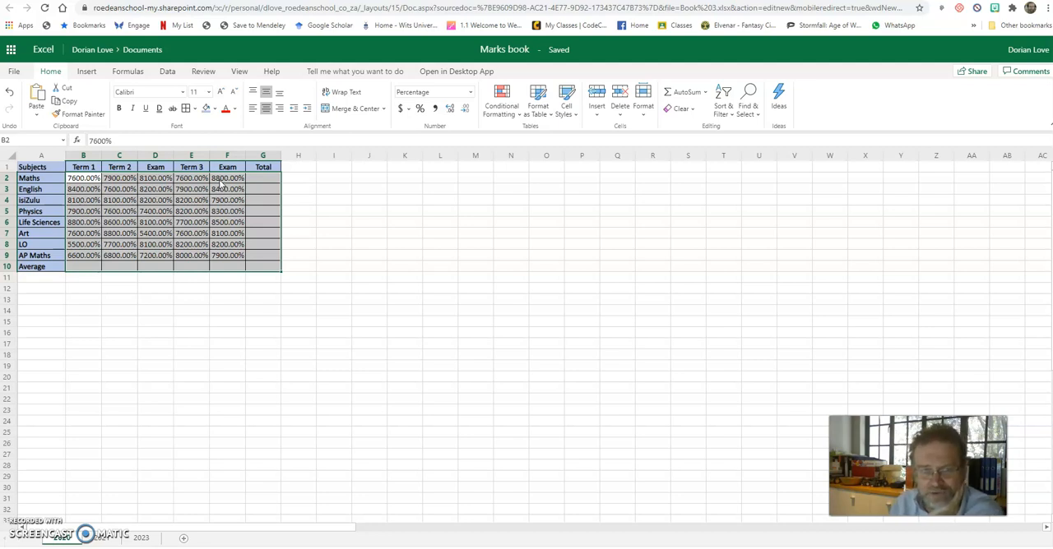
pyautogui.click(220, 179)
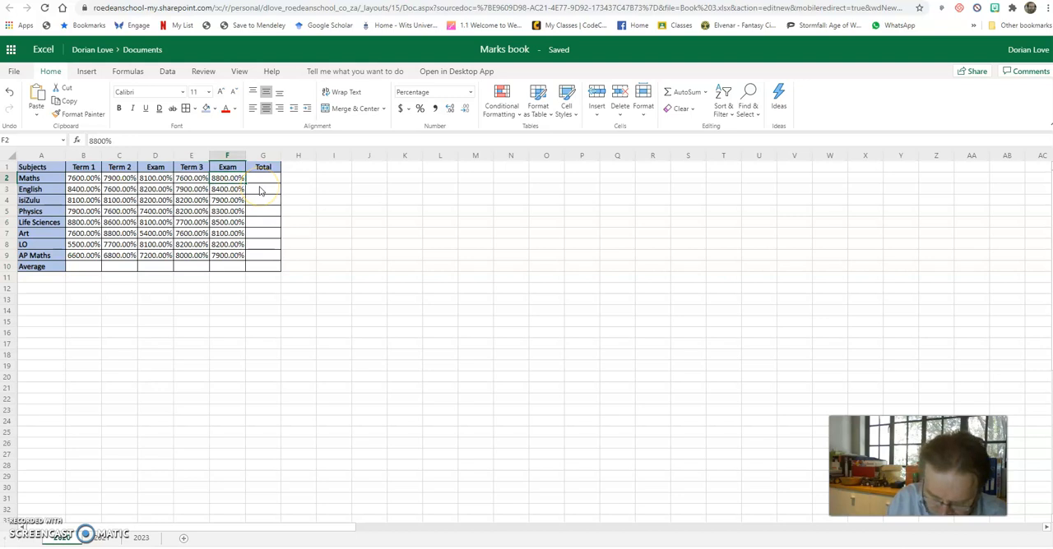
pyautogui.write('.88')
pyautogui.press('Return')
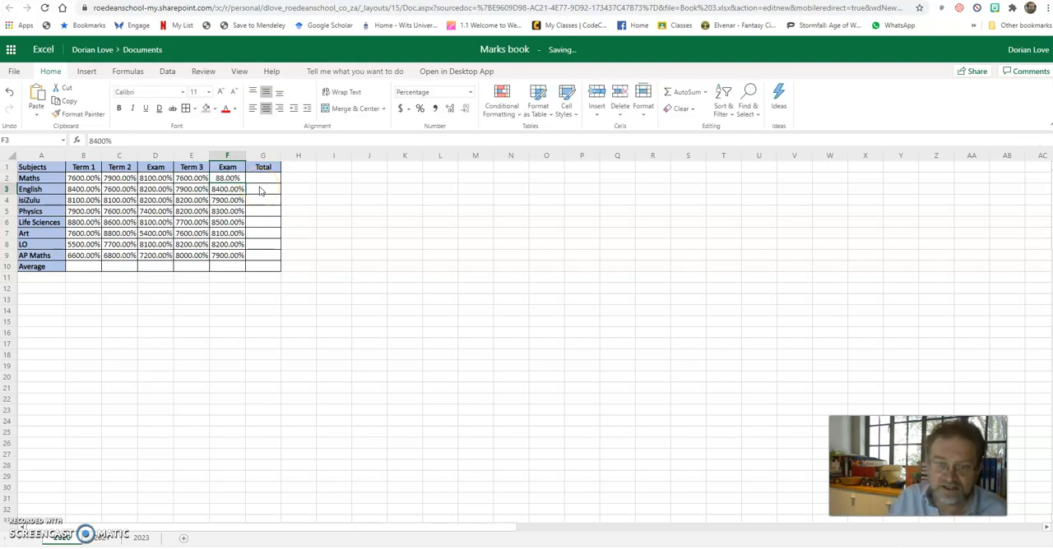
pyautogui.press('Up')
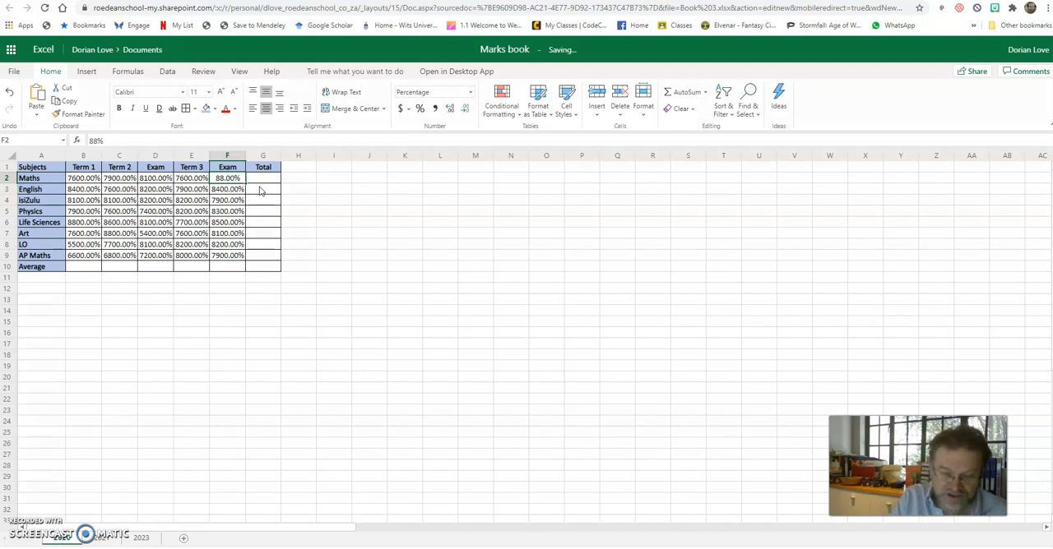
pyautogui.hotkey('ctrl', 'z')
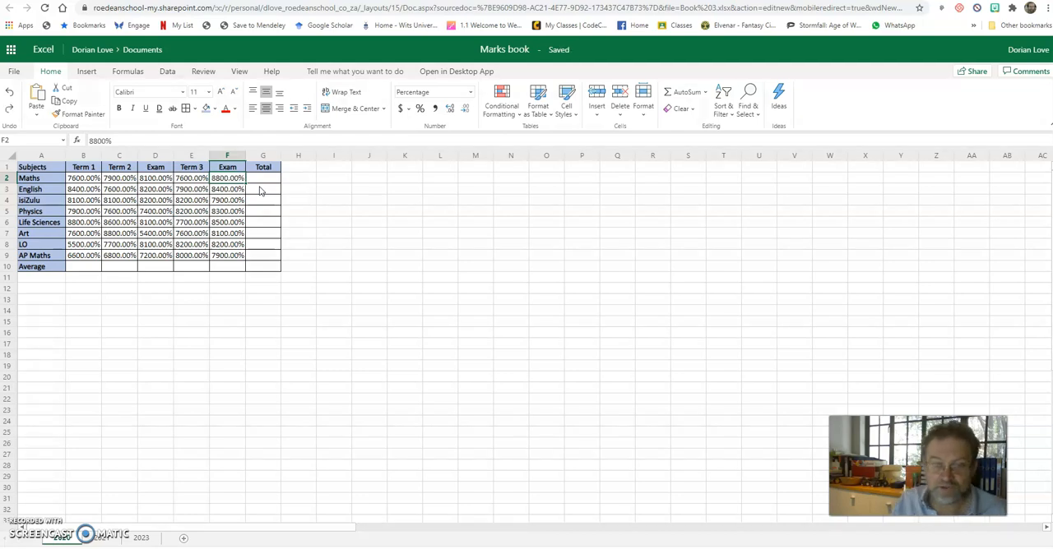
# Format cells B2:G10 as Number with no decimal places
pyautogui.moveTo(266, 265); pyautogui.dragTo(89, 186)
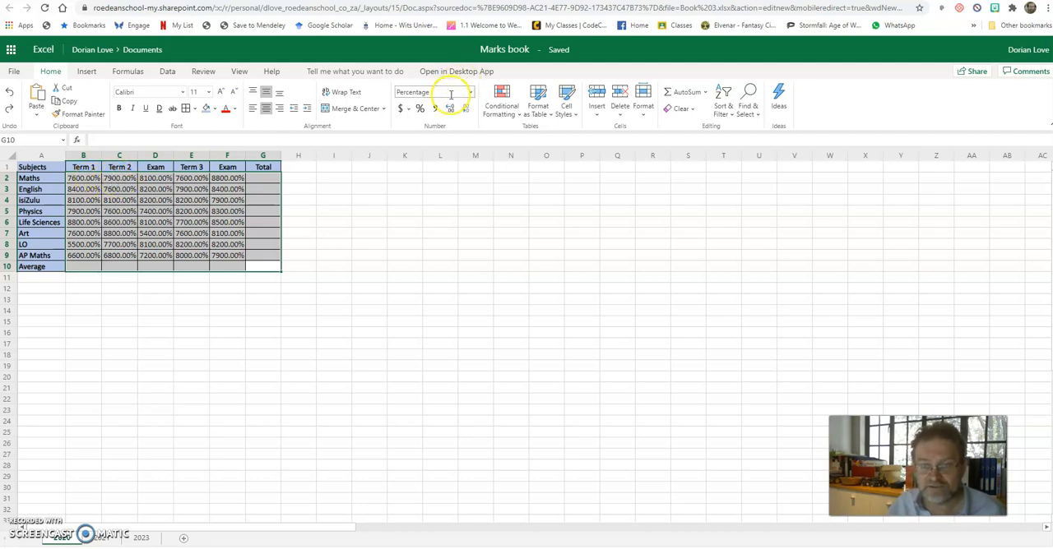
pyautogui.click(420, 108)
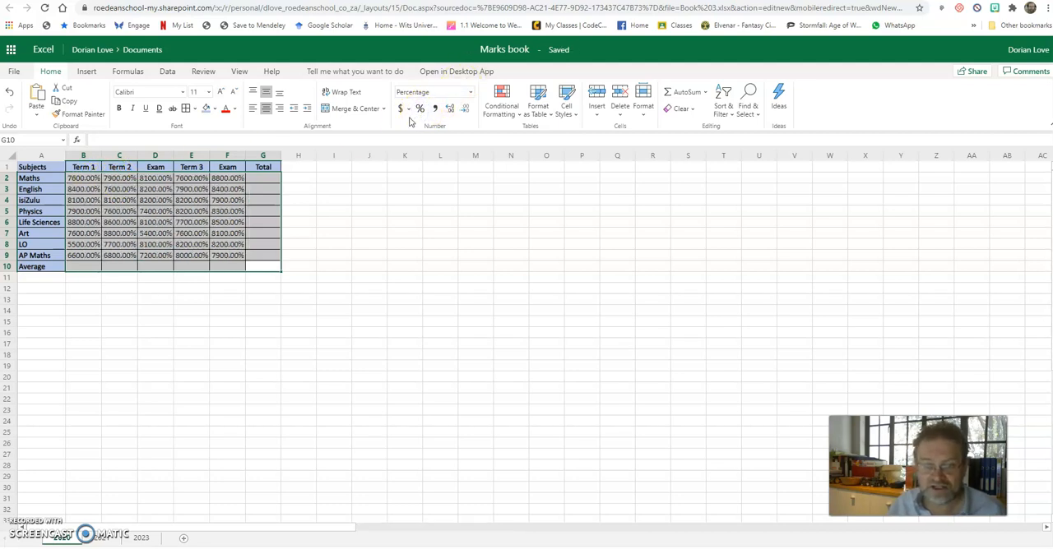
pyautogui.click(470, 93)
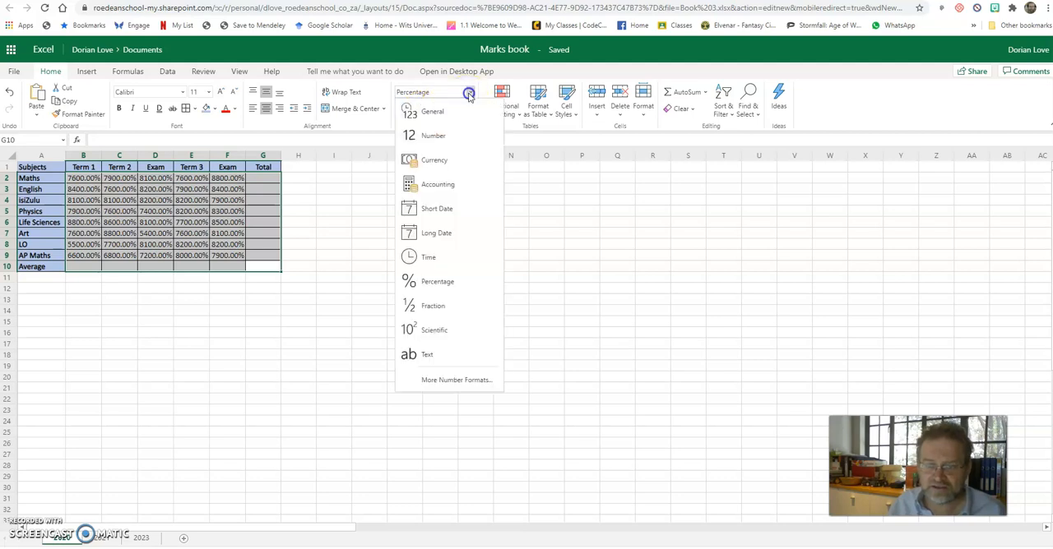
pyautogui.click(431, 133)
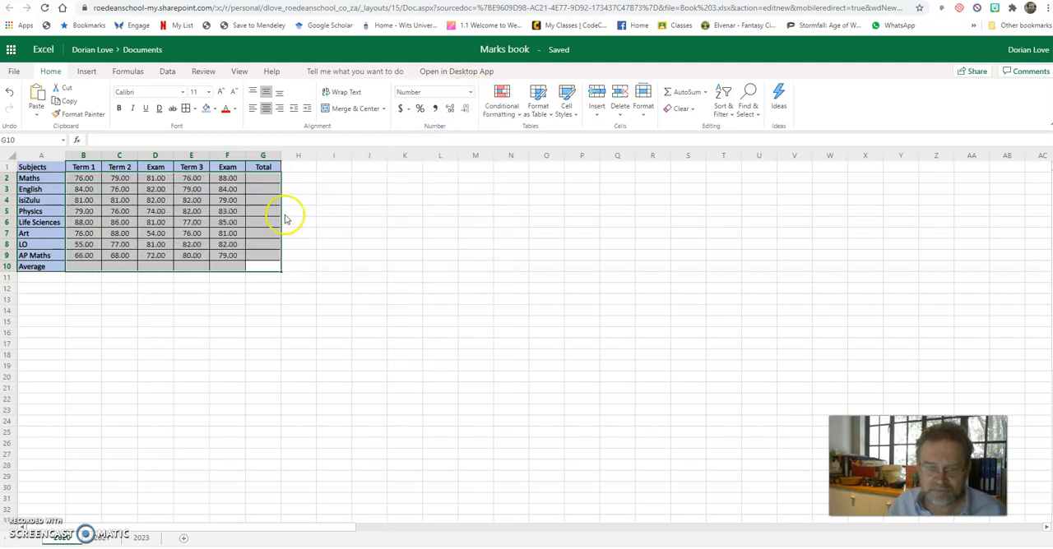
pyautogui.click(465, 109)
pyautogui.click(465, 109)
pyautogui.click(321, 231)
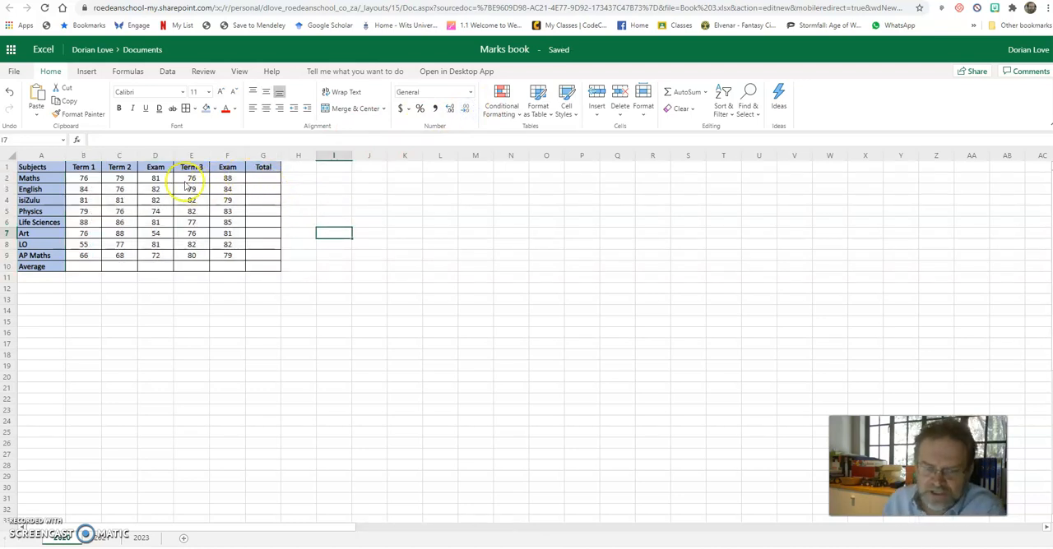
# Insert an AutoSum Average of B2:B9 in cell B10 for the Term 1 marks
pyautogui.click(87, 267)
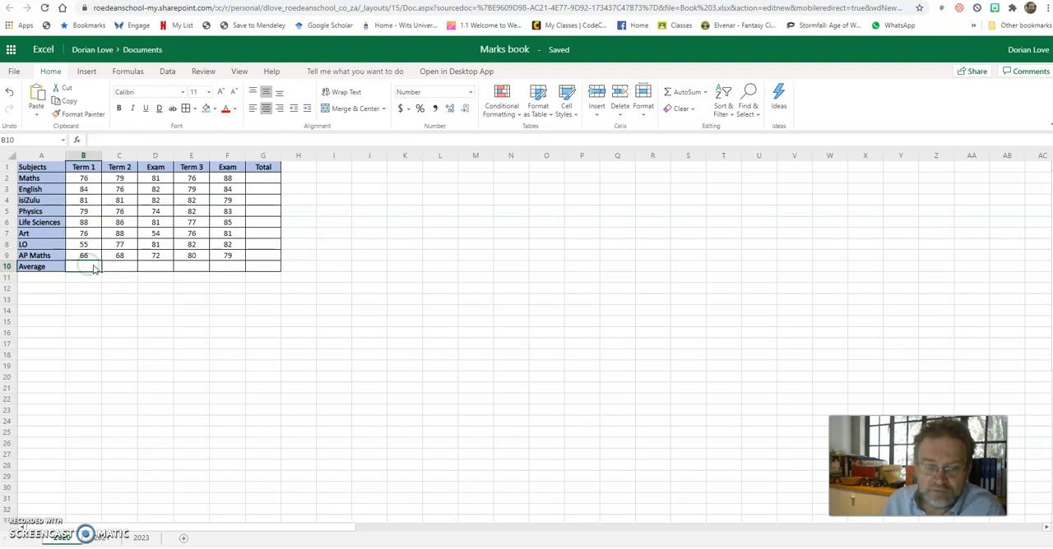
pyautogui.click(704, 93)
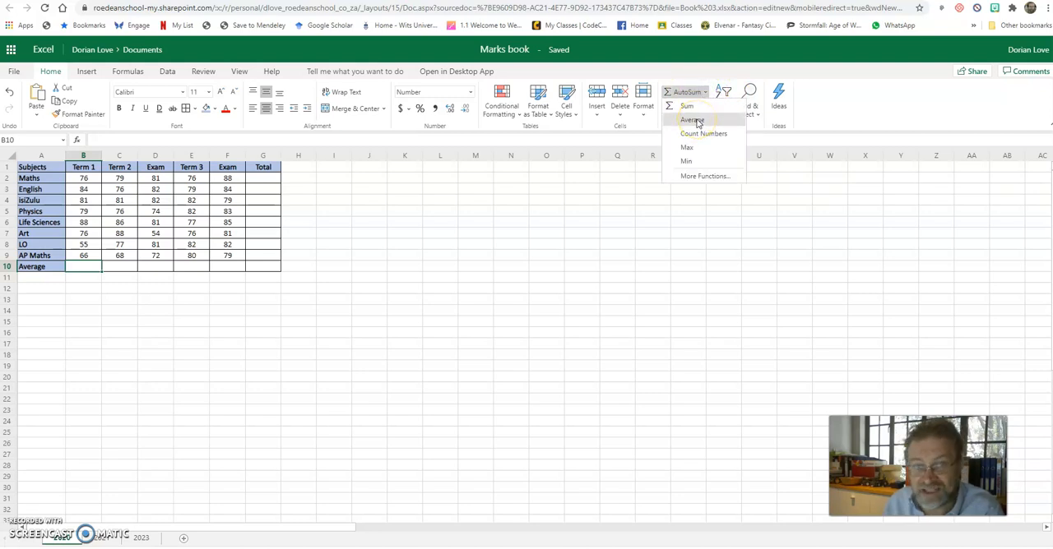
pyautogui.click(696, 120)
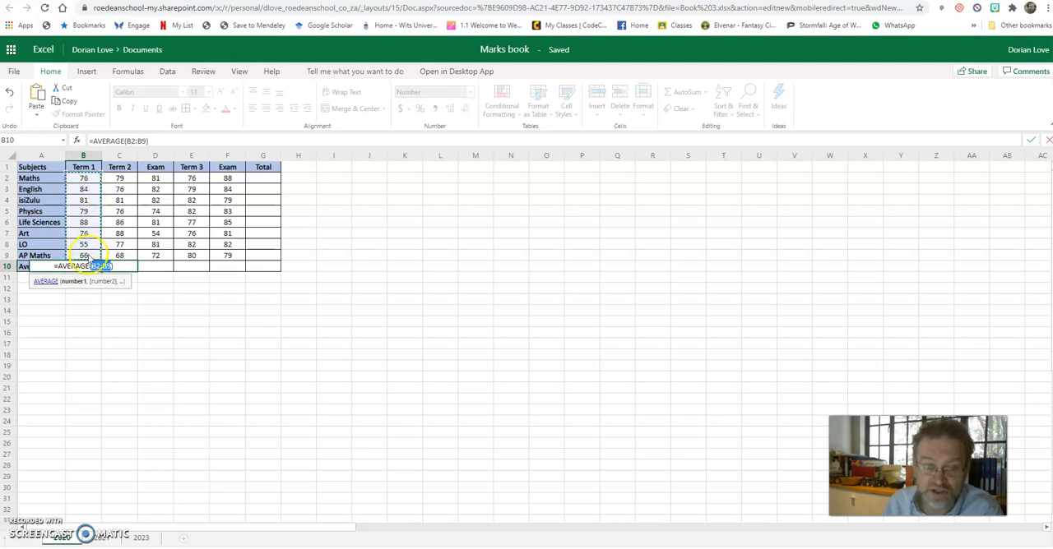
pyautogui.moveTo(90, 180); pyautogui.dragTo(96, 247)
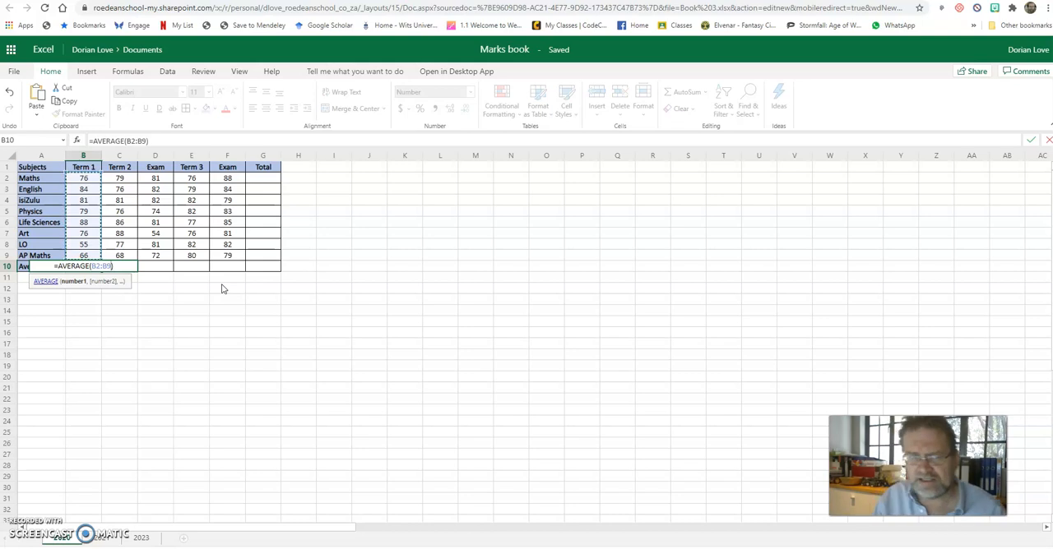
pyautogui.press('Return')
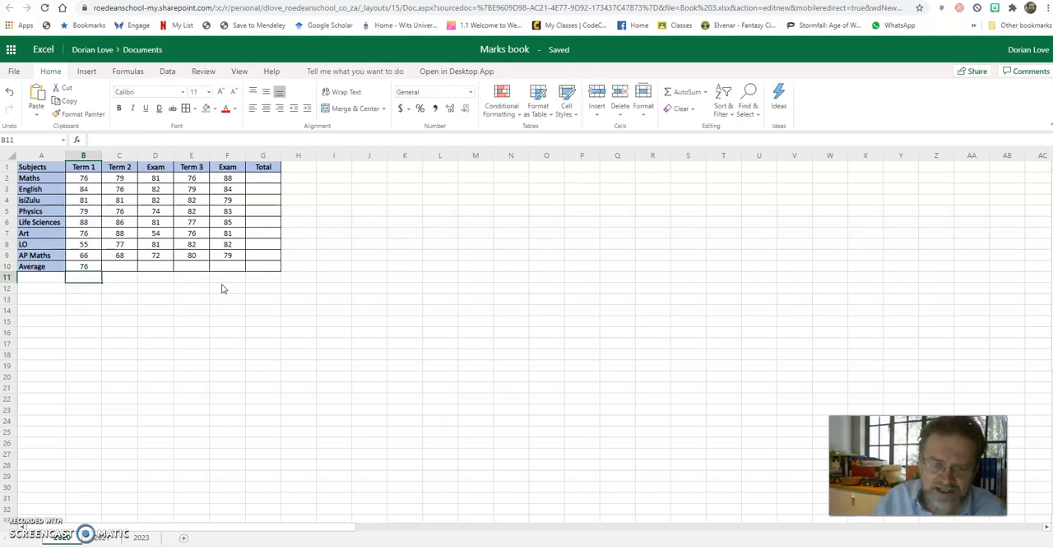
# Fill the average formula from B10 across to G10, and clear the copies in C10:G10
pyautogui.press('Up')
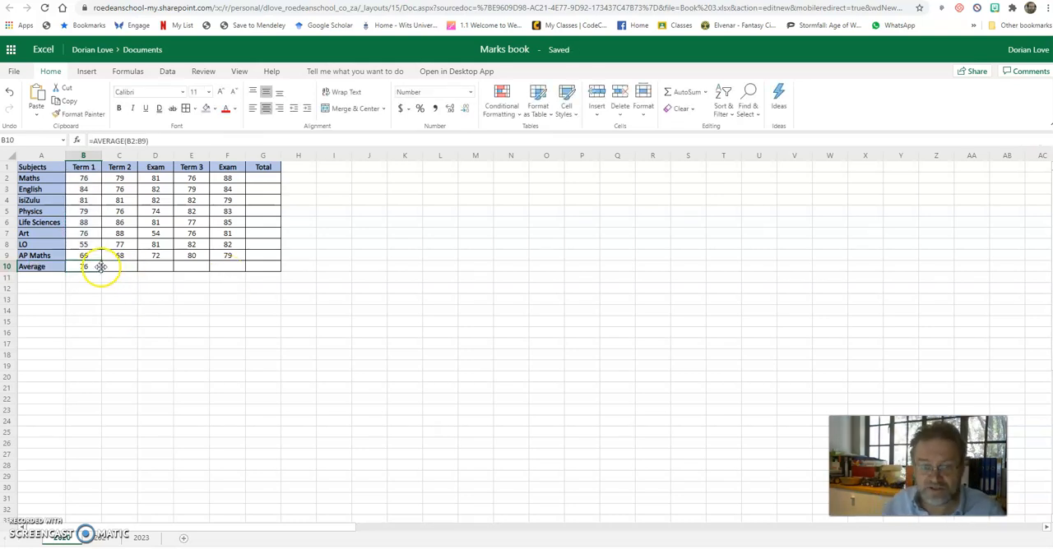
pyautogui.moveTo(101, 270); pyautogui.dragTo(256, 272)
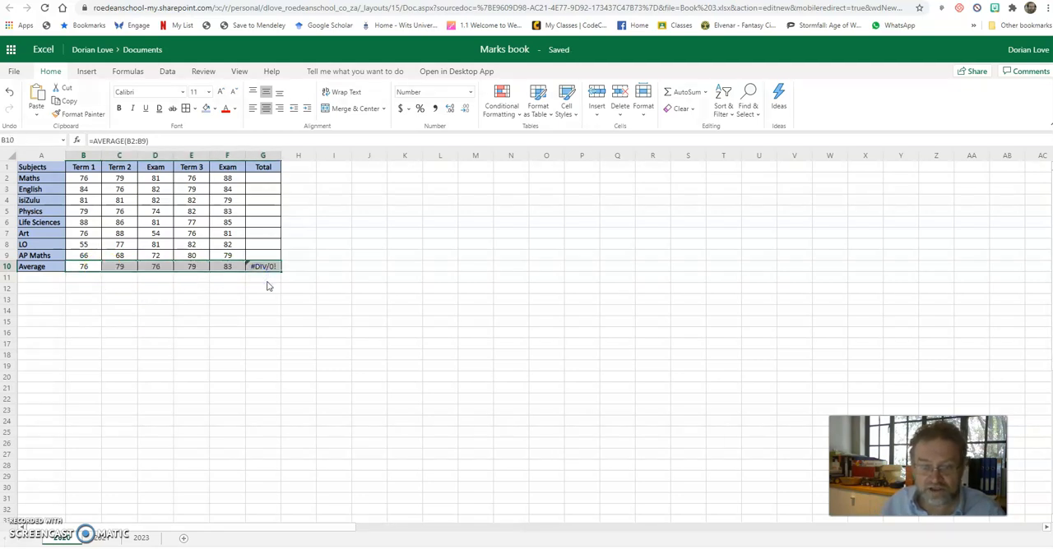
pyautogui.click(114, 287)
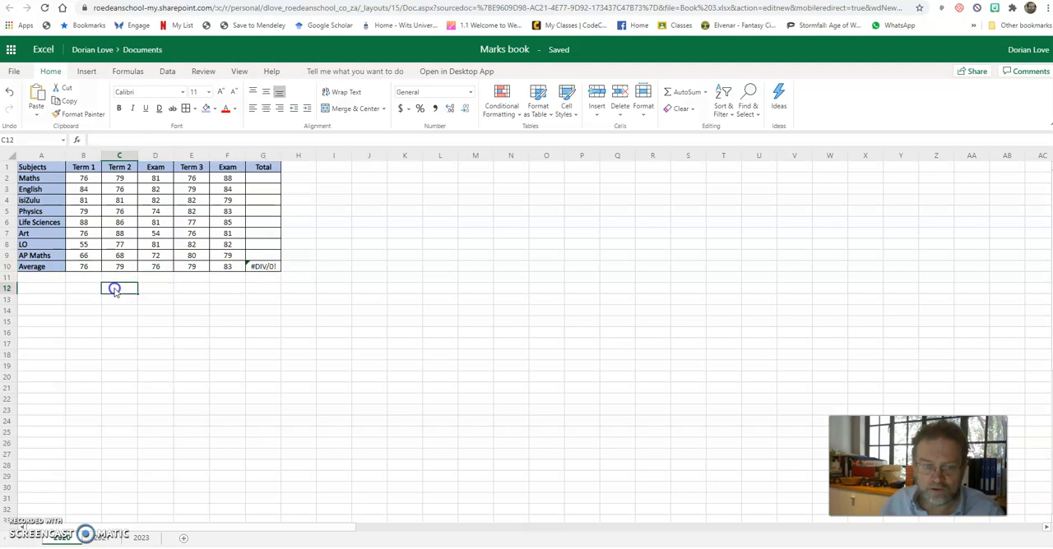
pyautogui.moveTo(116, 270); pyautogui.dragTo(258, 267)
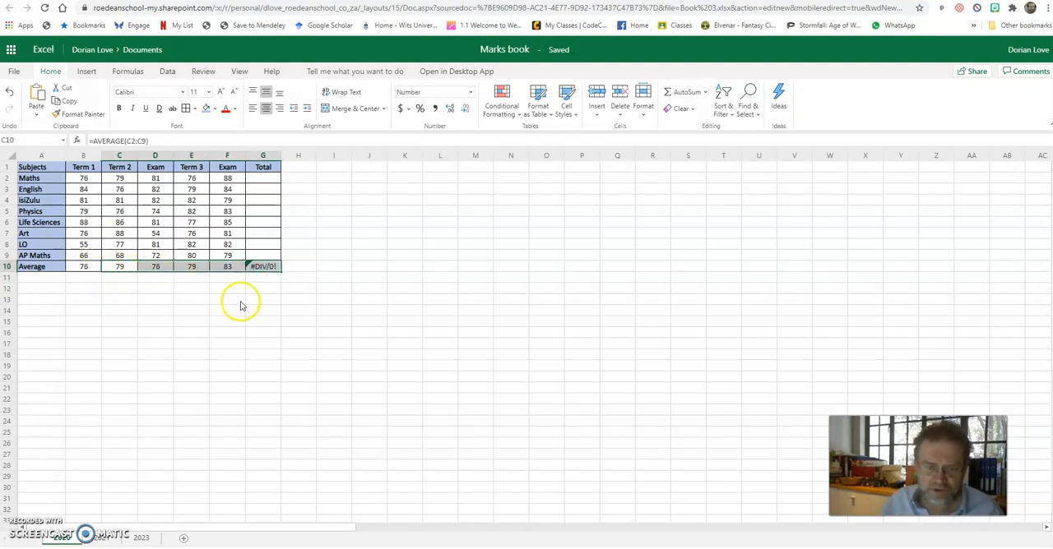
pyautogui.press('Delete')
# Copy the average formula in B10 and paste it into C10:G10
pyautogui.click(82, 266)
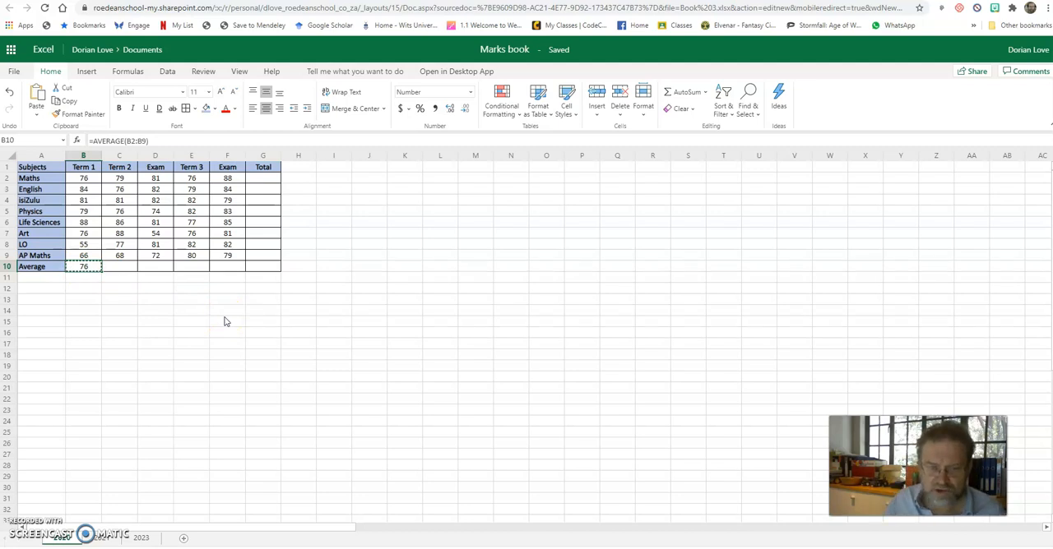
pyautogui.moveTo(122, 267); pyautogui.dragTo(253, 267)
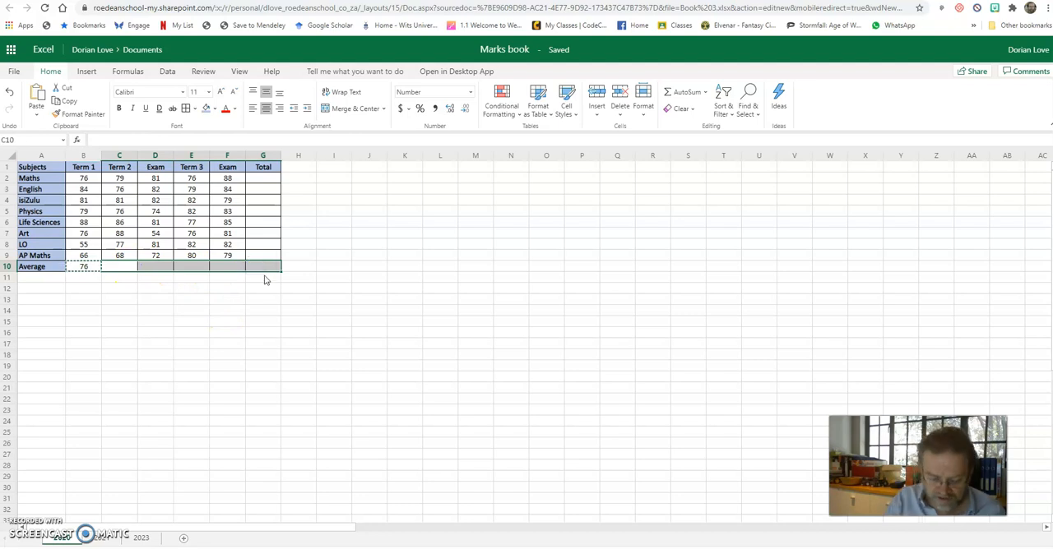
pyautogui.hotkey('ctrl', 'v')
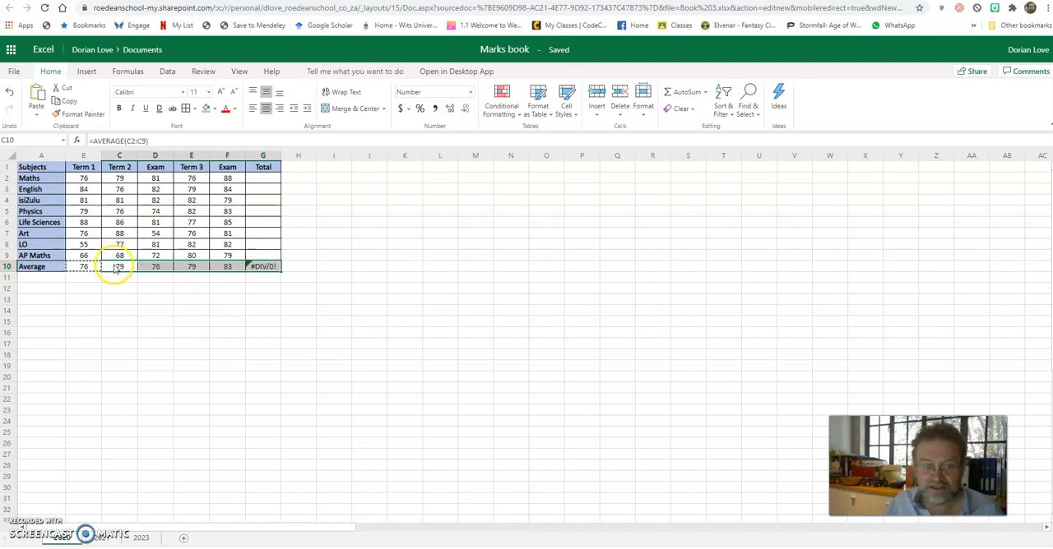
# Compare the average formulas in C10, D10 and B10 to see which column each one references
pyautogui.click(206, 370)
pyautogui.click(121, 267)
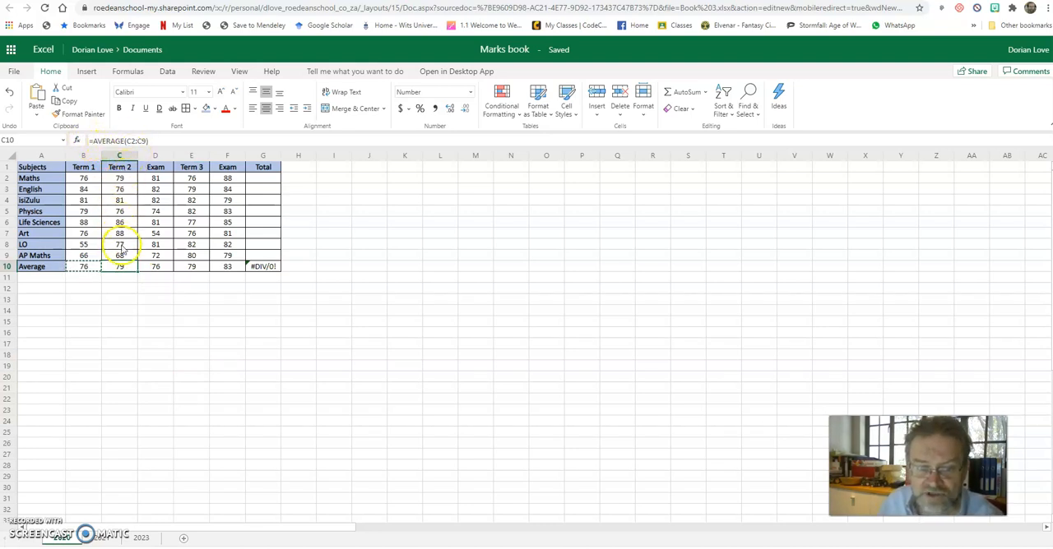
pyautogui.click(151, 268)
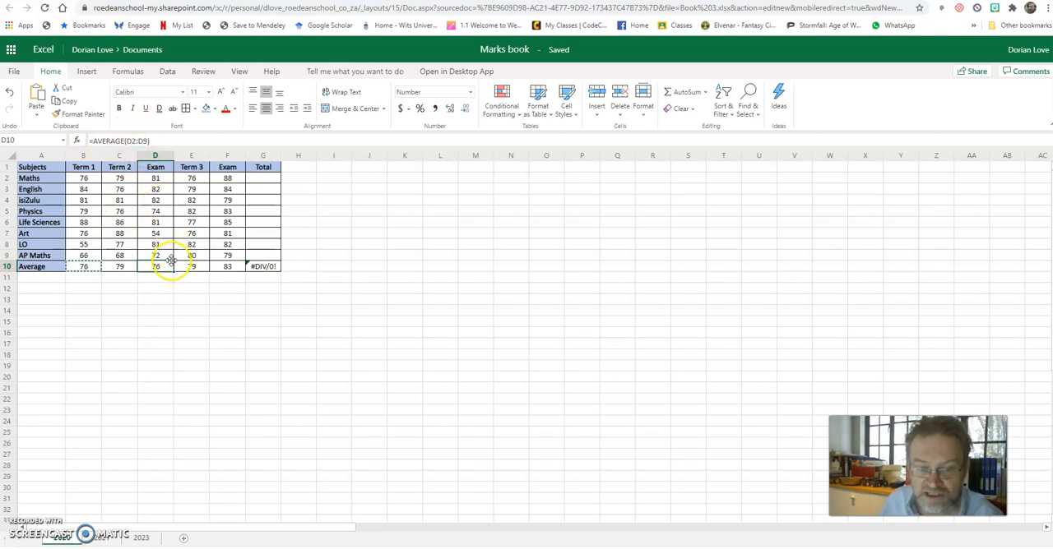
pyautogui.click(89, 268)
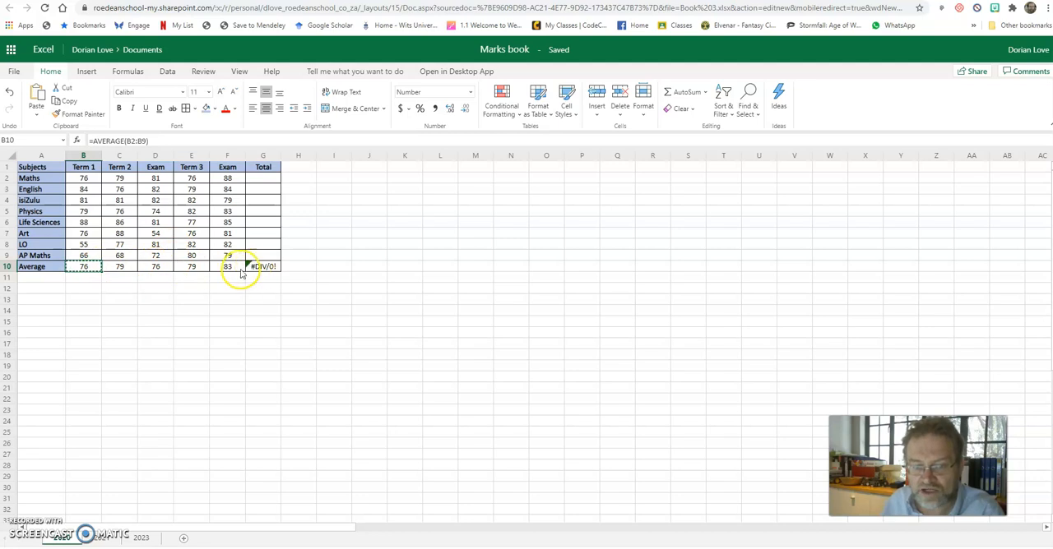
pyautogui.click(200, 352)
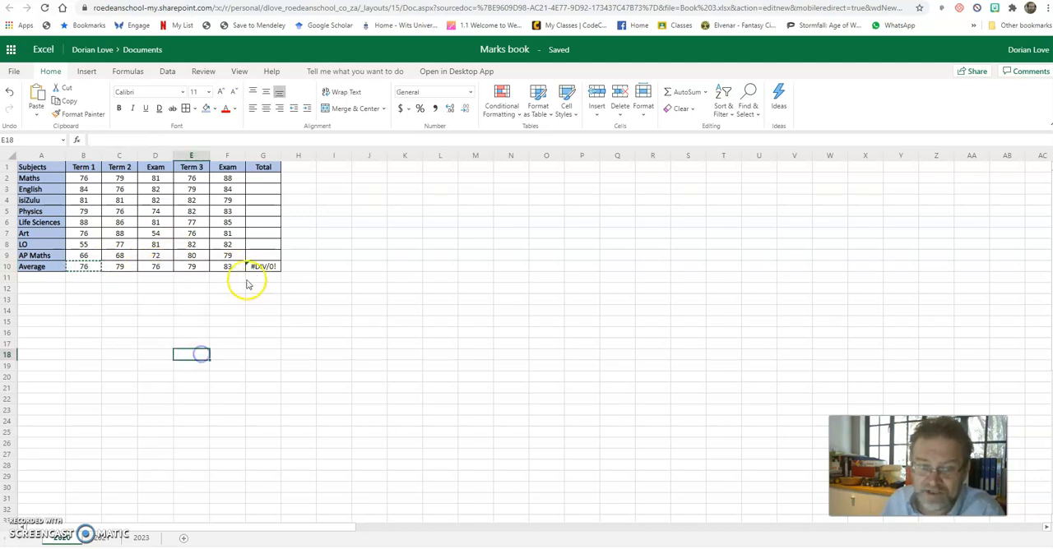
# Clear C10:G10 and fill the average formula from B10 across through G10 again
pyautogui.click(118, 267)
pyautogui.moveTo(119, 268); pyautogui.dragTo(258, 268)
pyautogui.press('Delete')
pyautogui.click(74, 269)
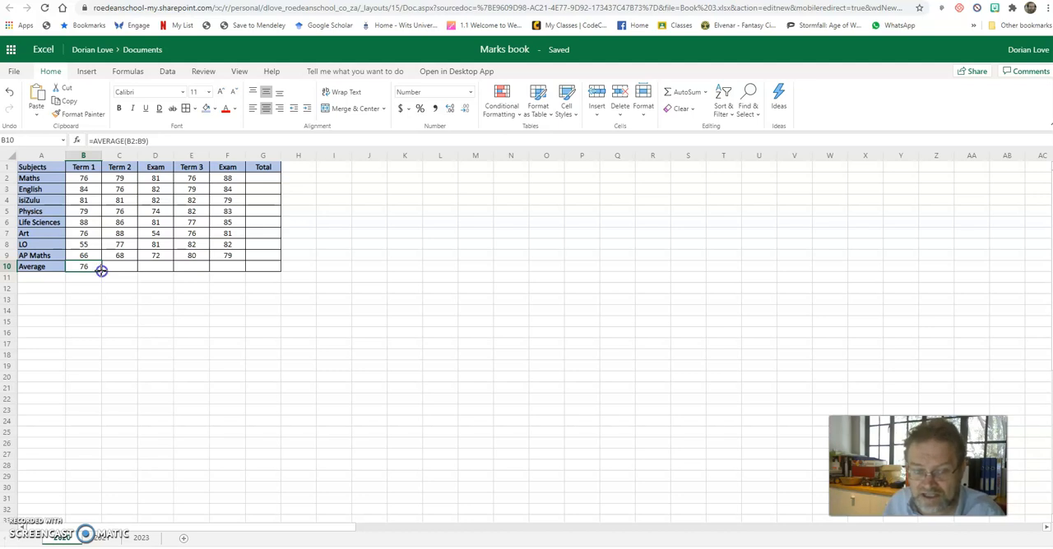
pyautogui.moveTo(101, 271); pyautogui.dragTo(254, 268)
pyautogui.click(292, 291)
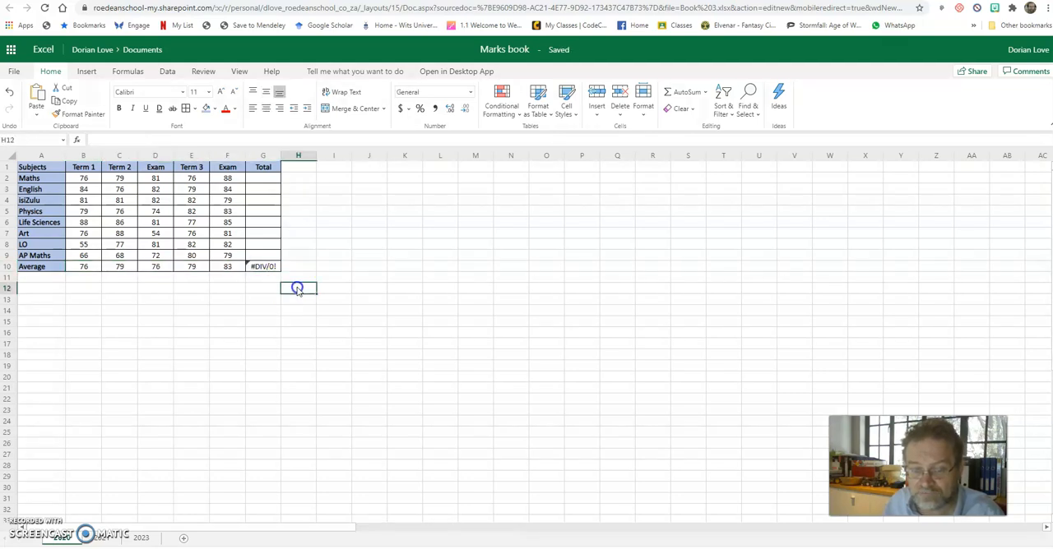
# Examine the error explanation and the formula of the Total column's average in G10
pyautogui.click(262, 268)
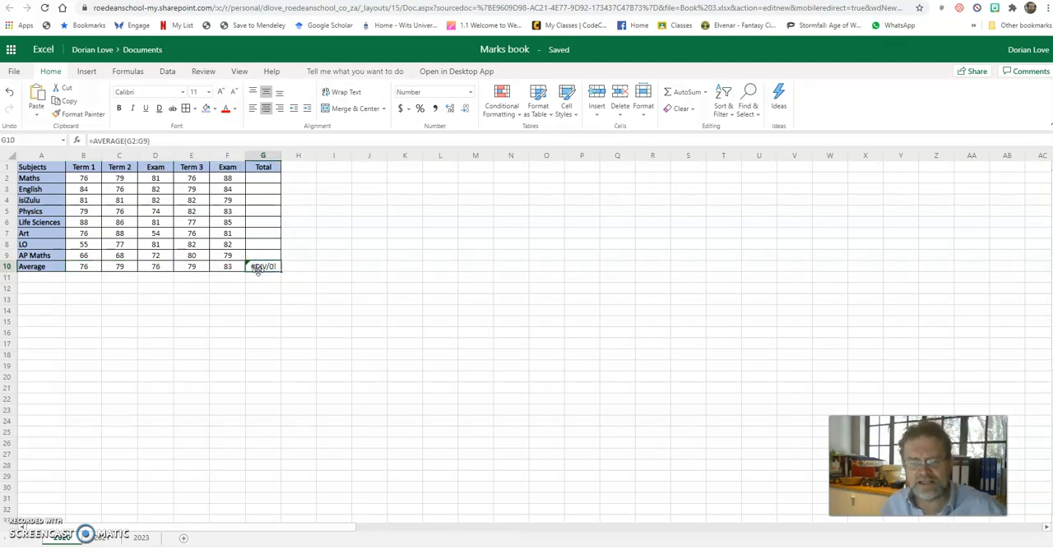
pyautogui.moveTo(256, 269)
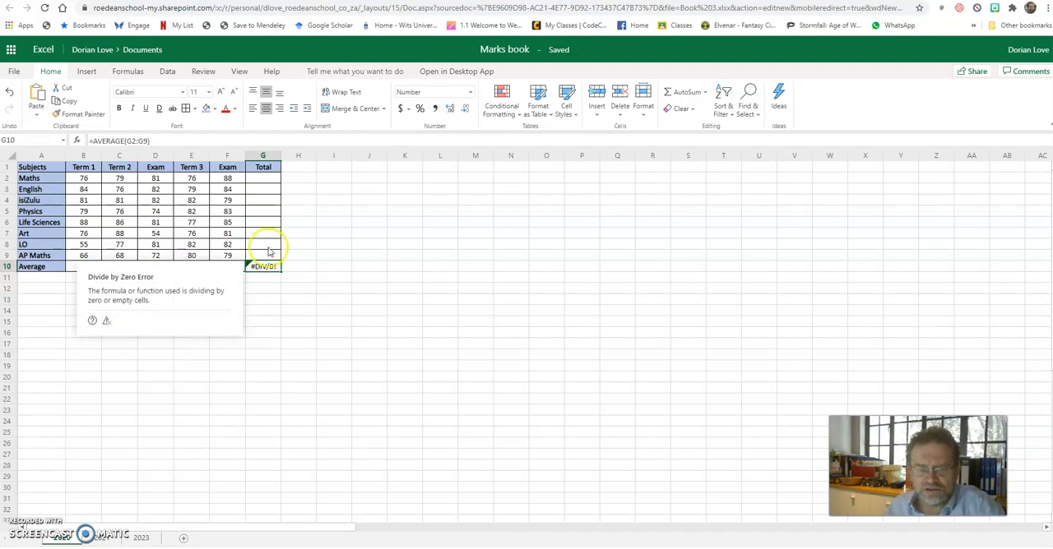
pyautogui.click(134, 140)
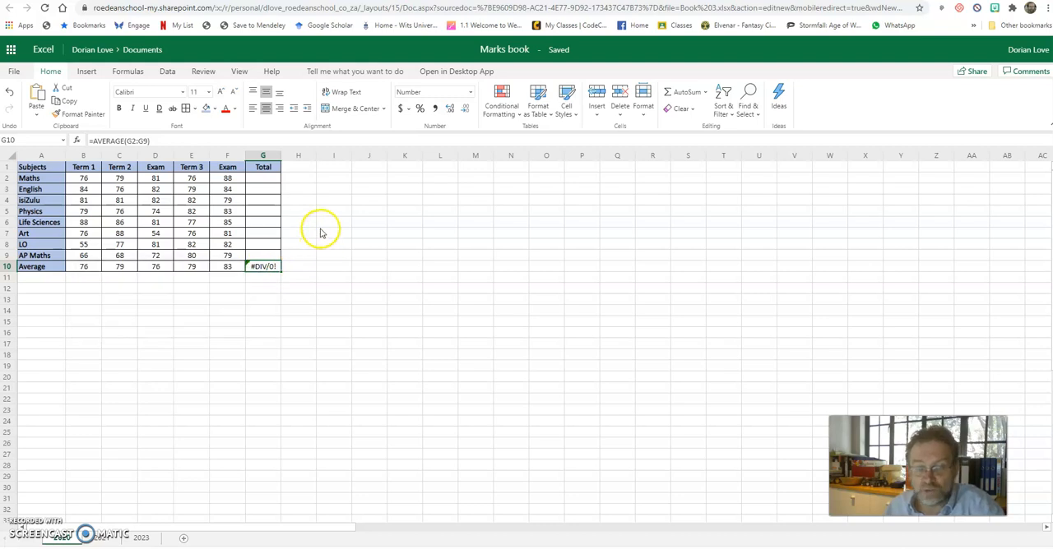
pyautogui.click(224, 300)
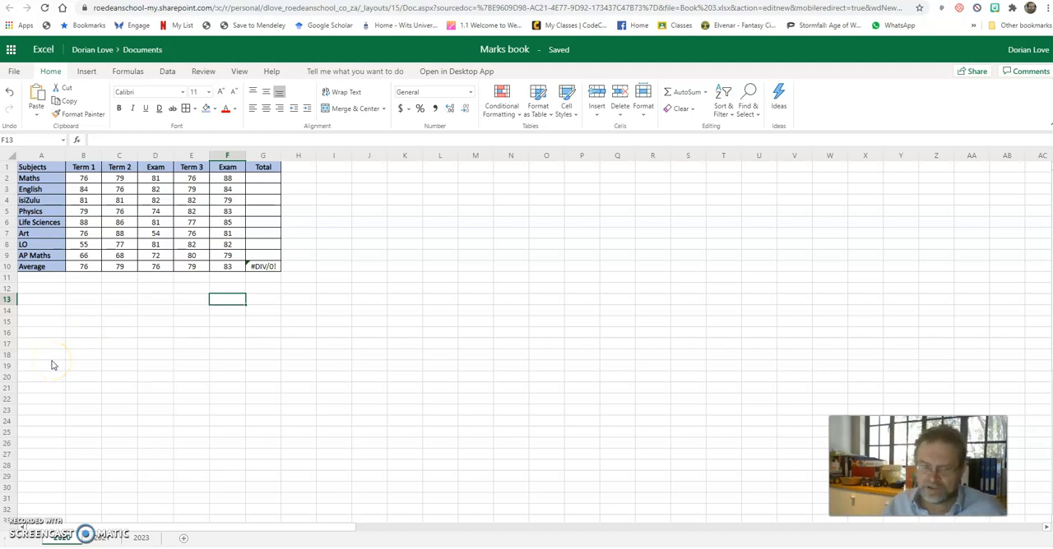
pyautogui.click(83, 244)
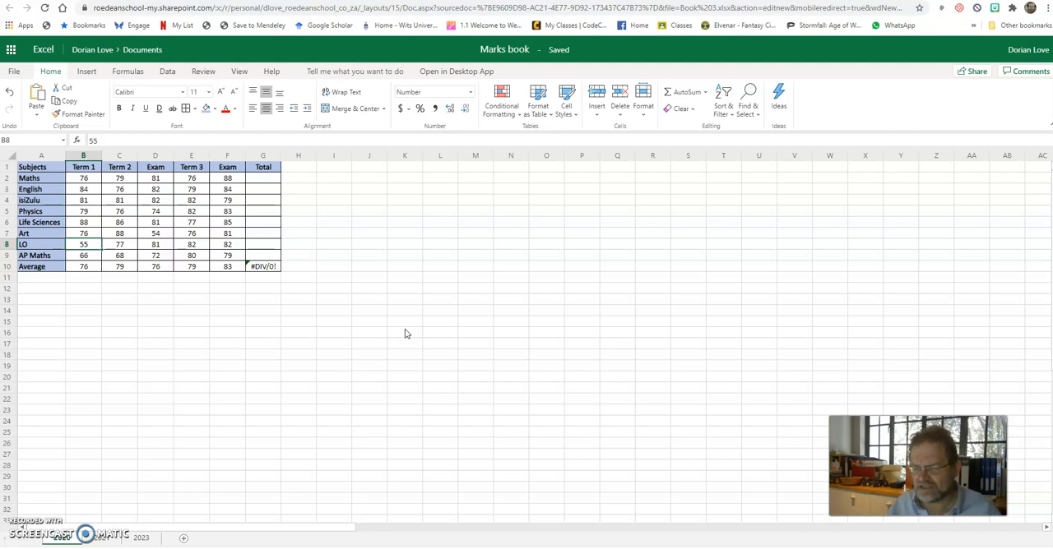
pyautogui.click(89, 269)
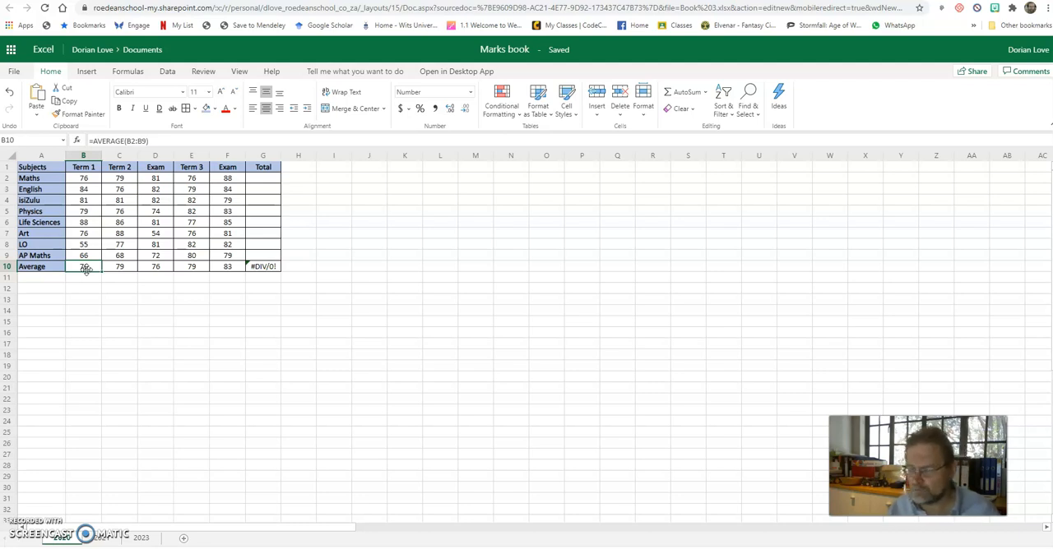
# Begin a year-mark formula for Maths in G2 that adds B2, C2 and D2, counting D2 twice
pyautogui.click(274, 180)
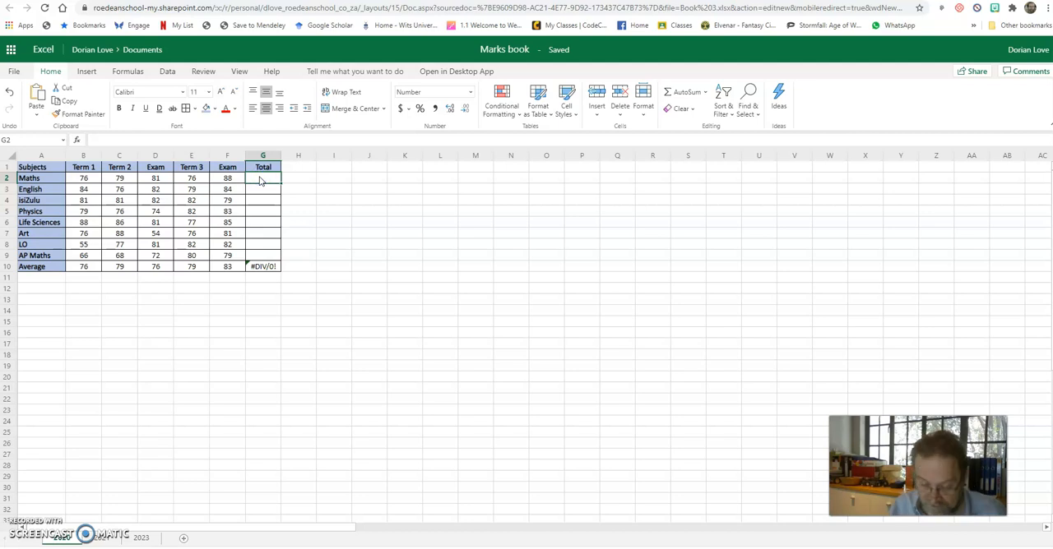
pyautogui.write('=')
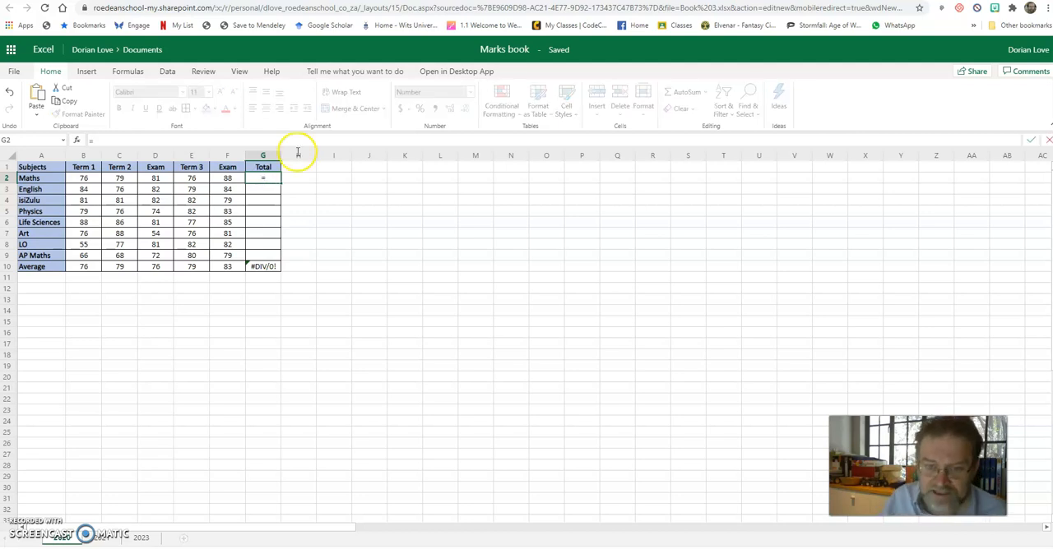
pyautogui.click(83, 178)
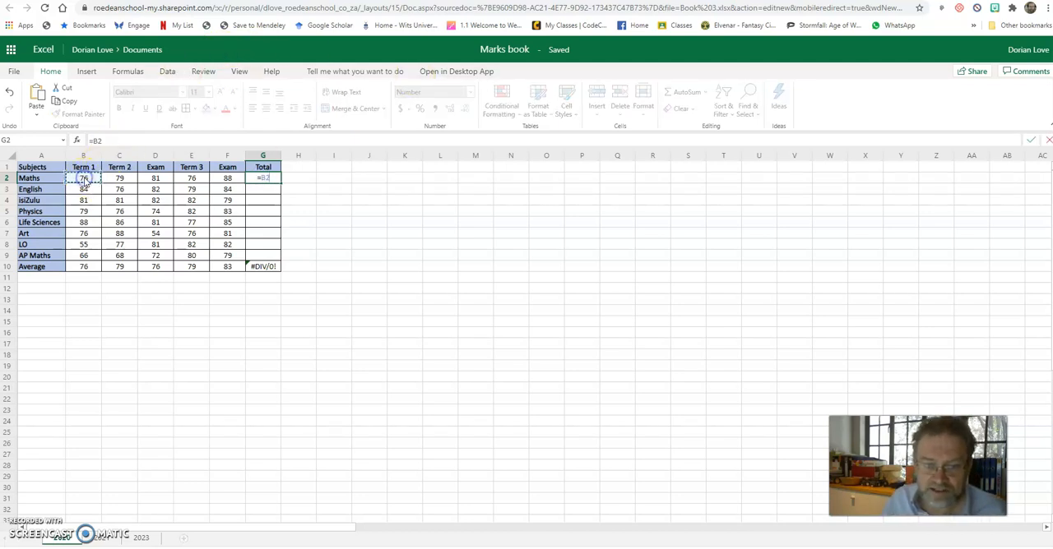
pyautogui.write('+')
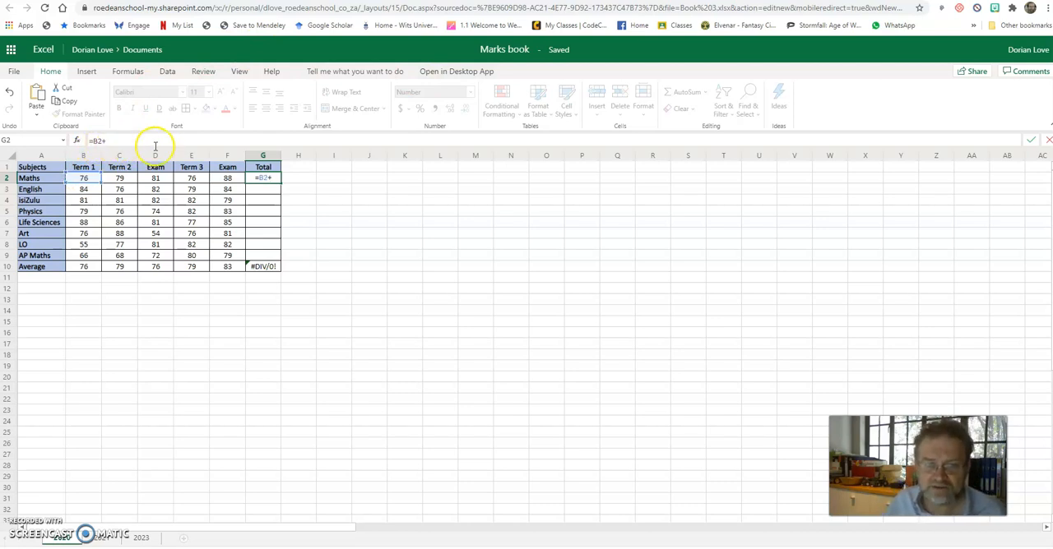
pyautogui.click(120, 179)
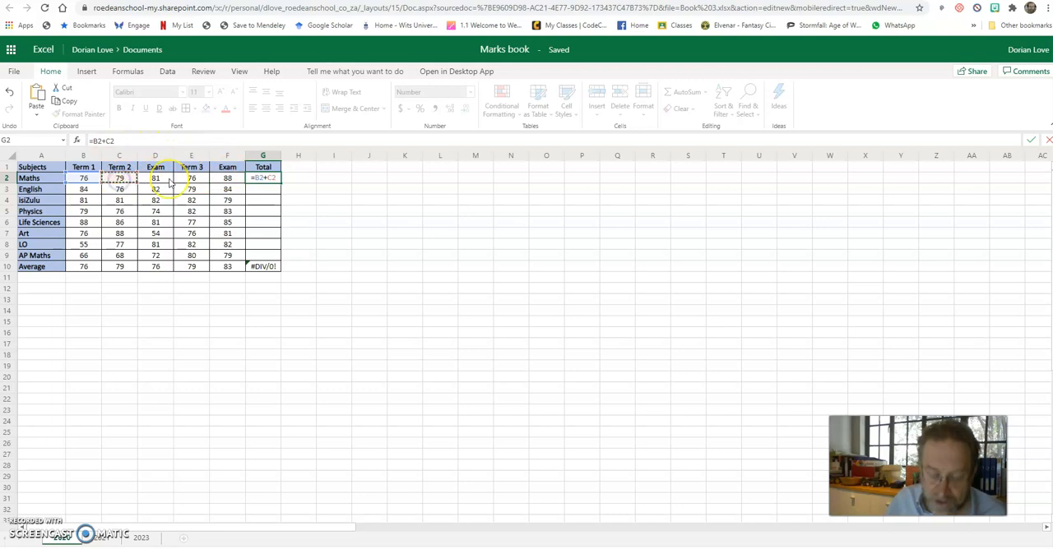
pyautogui.write('+')
pyautogui.click(165, 179)
pyautogui.write('+')
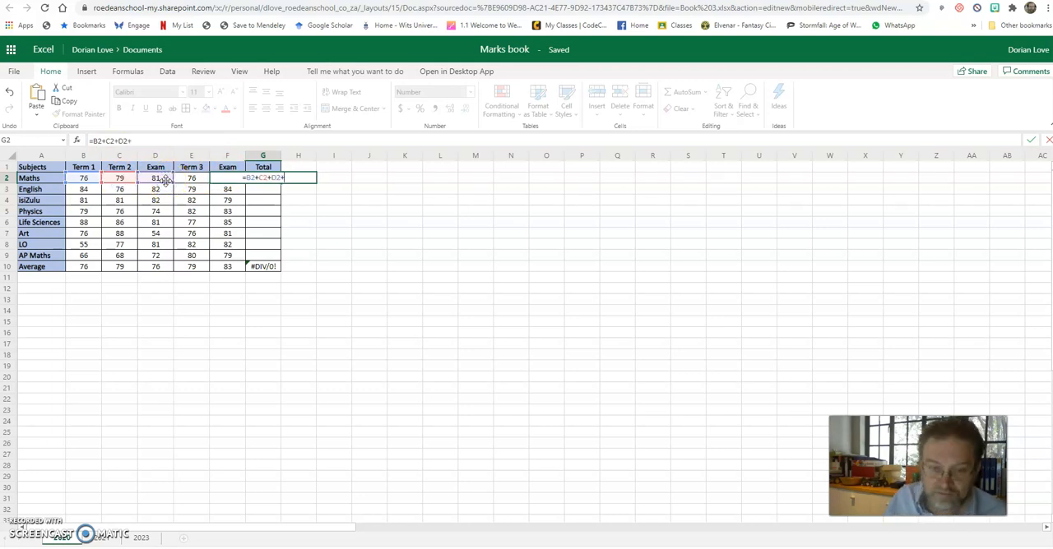
pyautogui.click(161, 181)
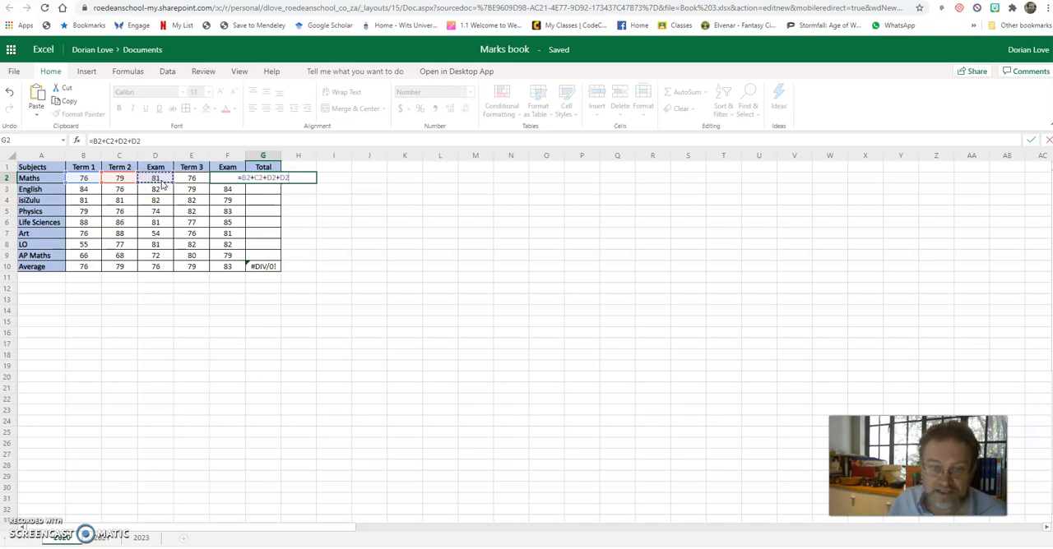
# Extend G2's sum with E2 and F2 twice, append /7, and enter the formula as =B2+C2+D2+D2+E2+F2+F2/7
pyautogui.write('+')
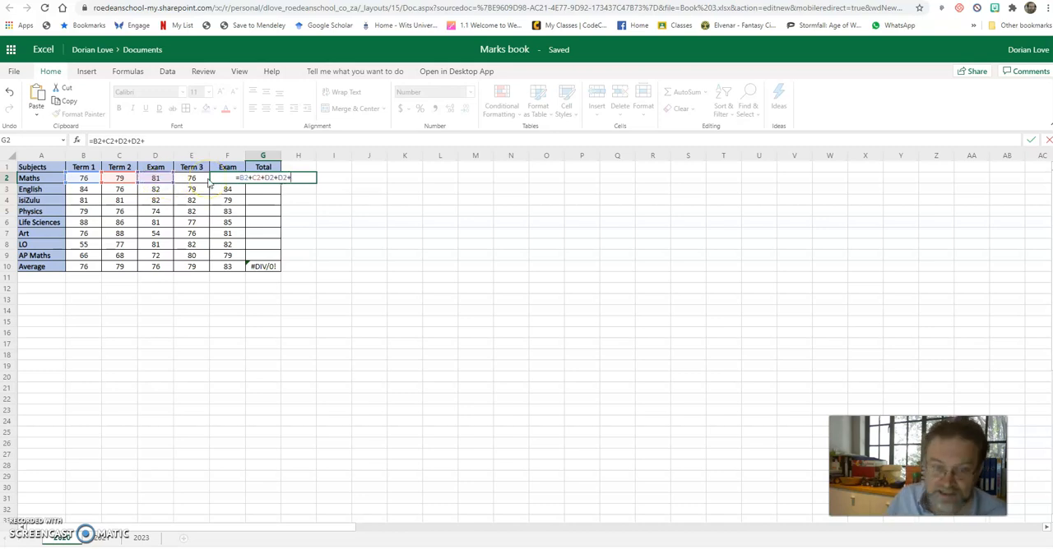
pyautogui.click(207, 183)
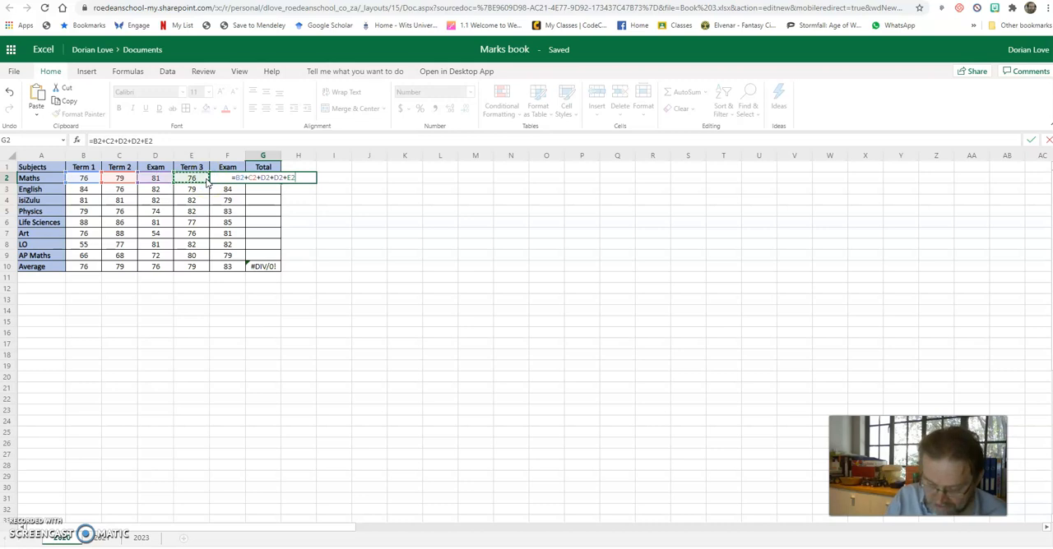
pyautogui.write('+')
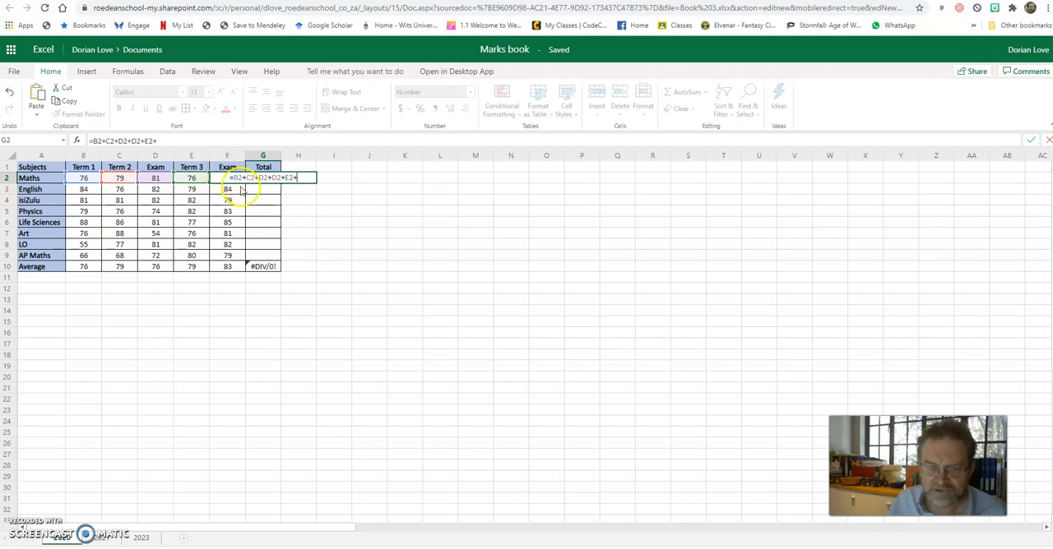
pyautogui.click(178, 140)
pyautogui.write('F2')
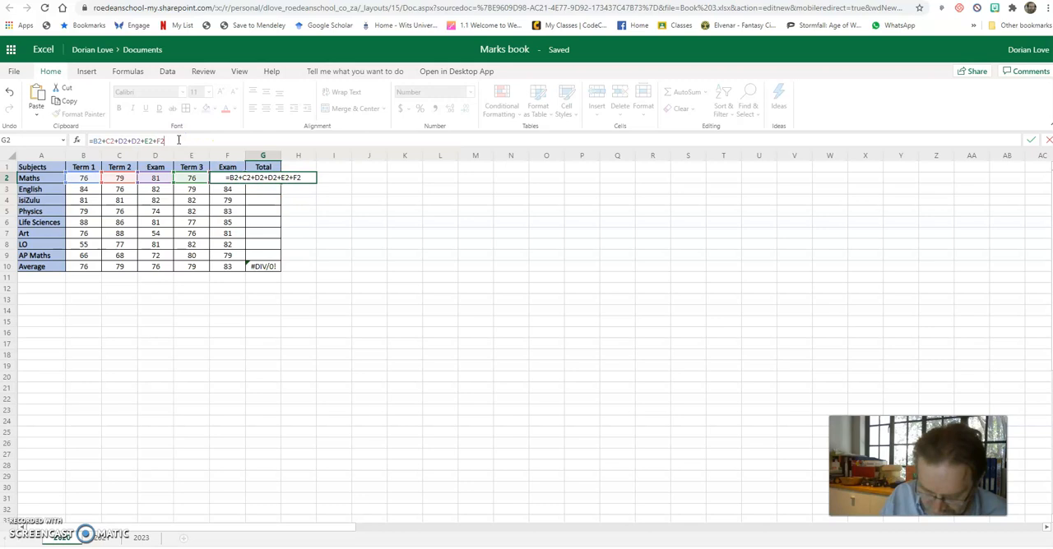
pyautogui.write('+F2')
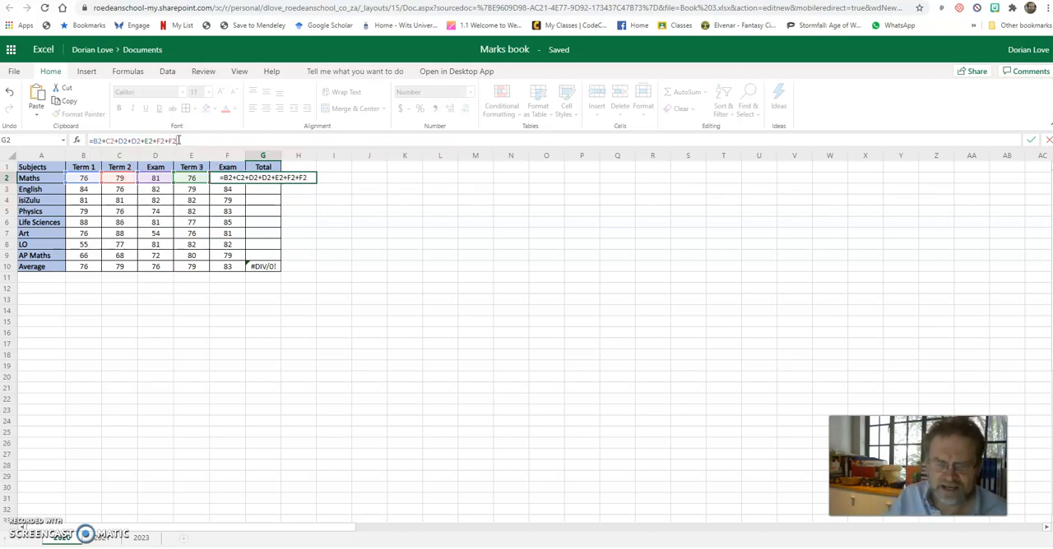
pyautogui.write('/7')
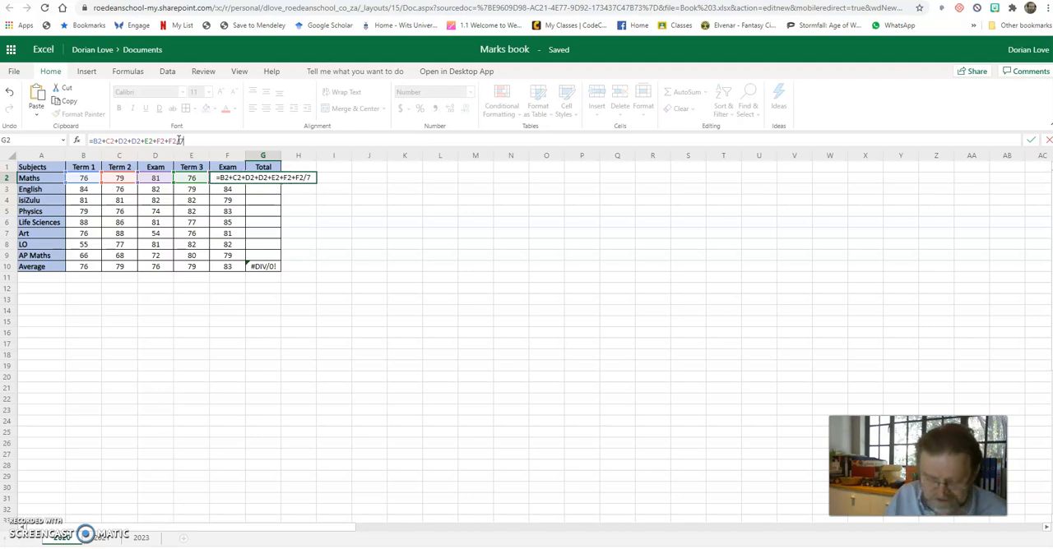
pyautogui.hotkey('ctrl', 'Return')
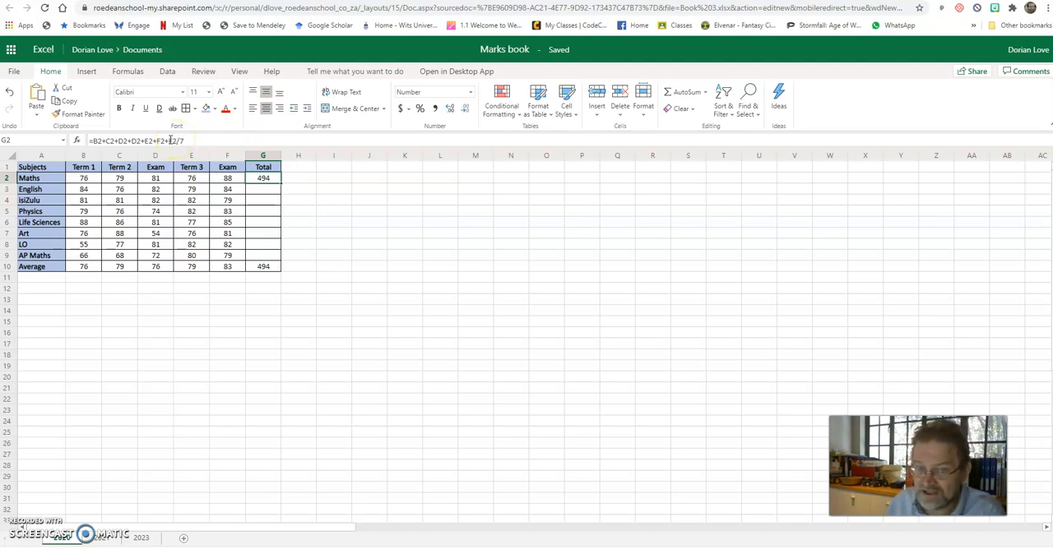
# Enclose the added marks in G2's formula in parentheses, making it =(B2+C2+D2+D2+E2+F2+F2)/7
pyautogui.click(180, 140)
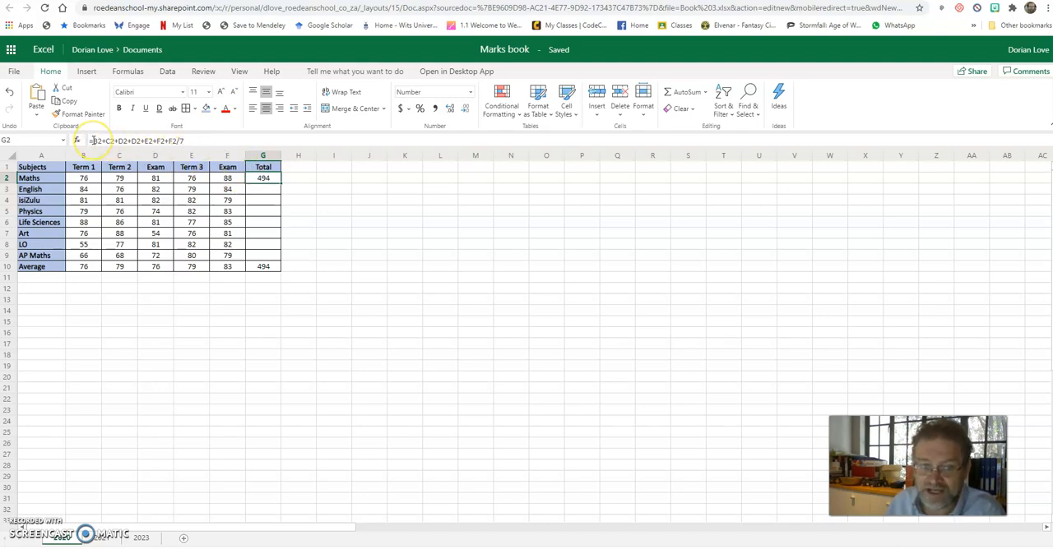
pyautogui.click(93, 141)
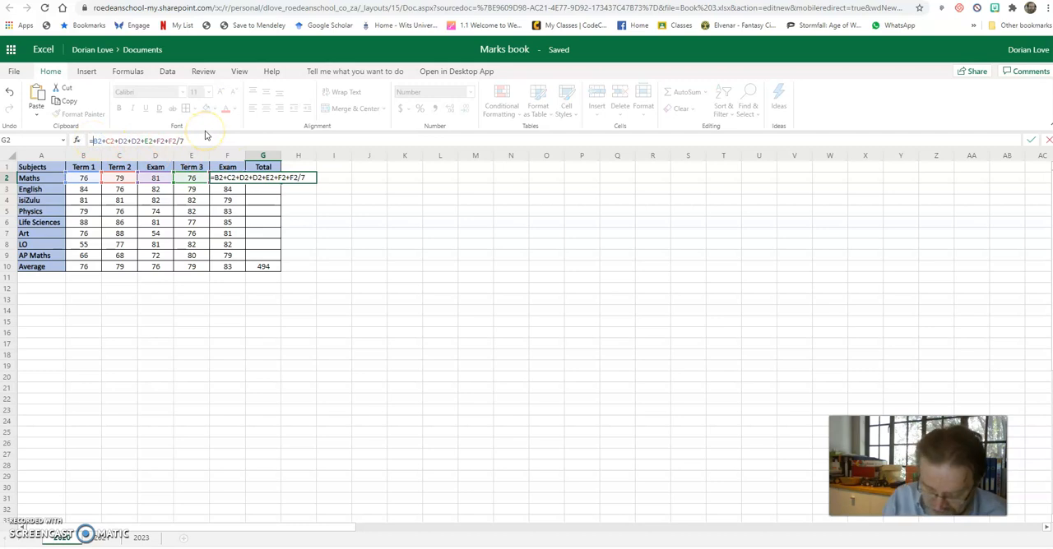
pyautogui.write('(')
pyautogui.click(128, 141)
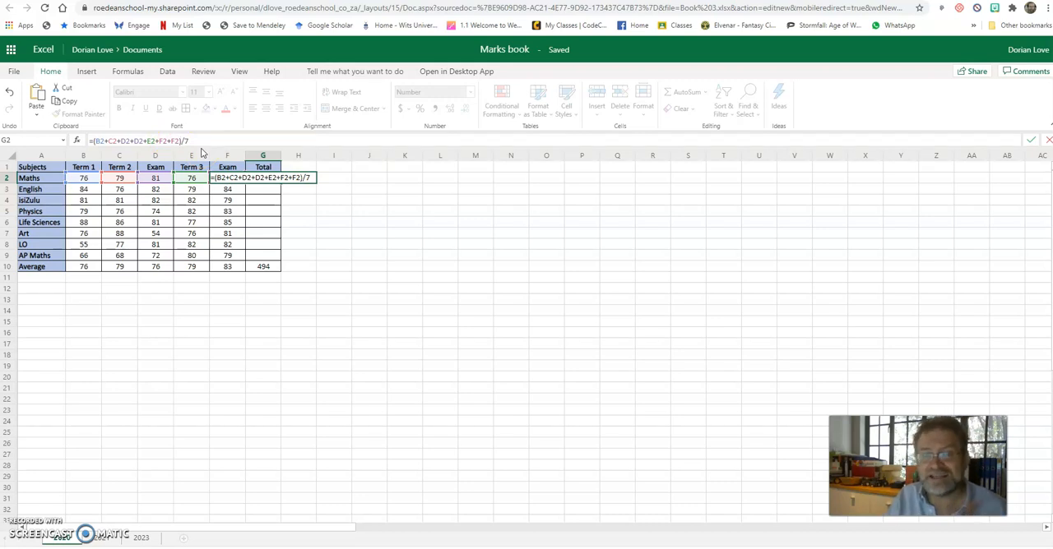
pyautogui.press('Return')
# Copy the year-mark formula from G2 down to G3:G9 for the remaining subjects
pyautogui.click(262, 178)
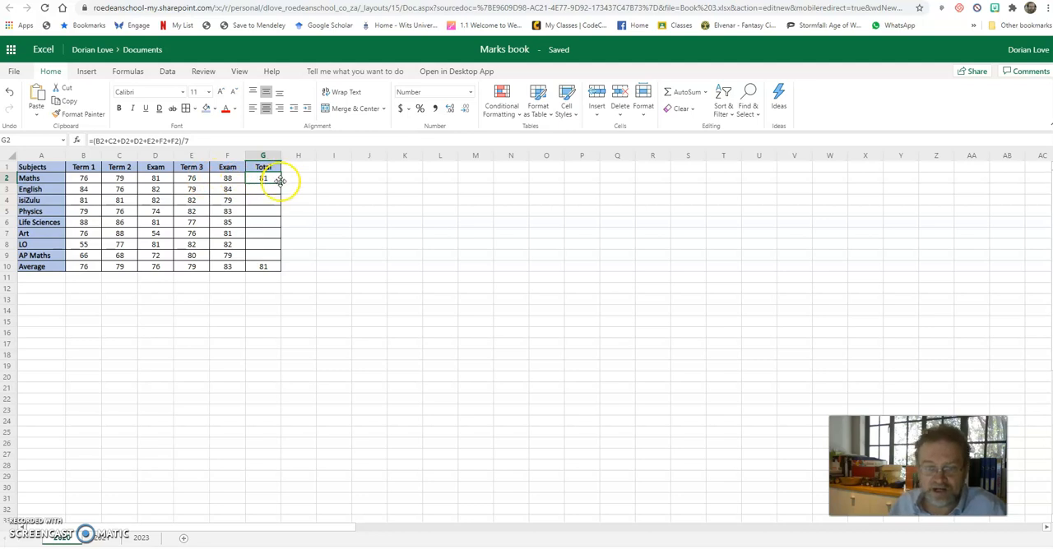
pyautogui.moveTo(280, 180); pyautogui.dragTo(278, 258)
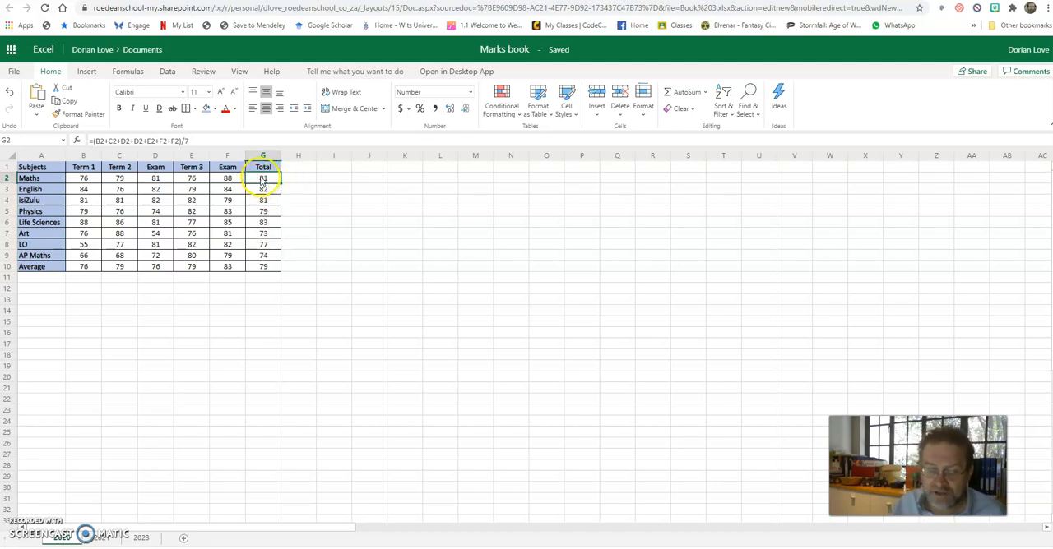
pyautogui.moveTo(275, 189); pyautogui.dragTo(275, 255)
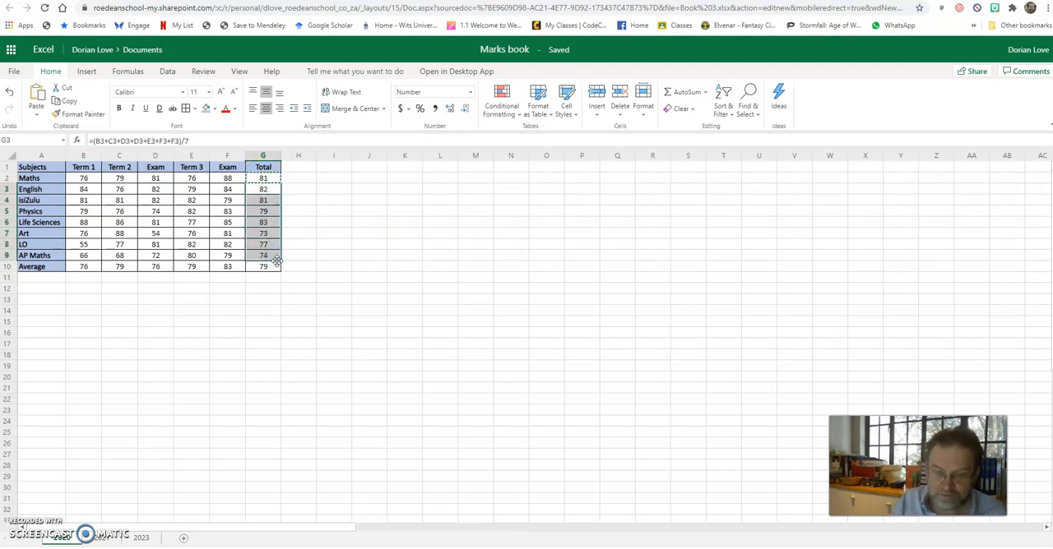
# Examine the copied formulas in column G to check which row each one references
pyautogui.press('Down')
pyautogui.press('Down')
pyautogui.press('Down')
pyautogui.press('Down')
pyautogui.press('Down')
pyautogui.press('Down')
pyautogui.press('Down')
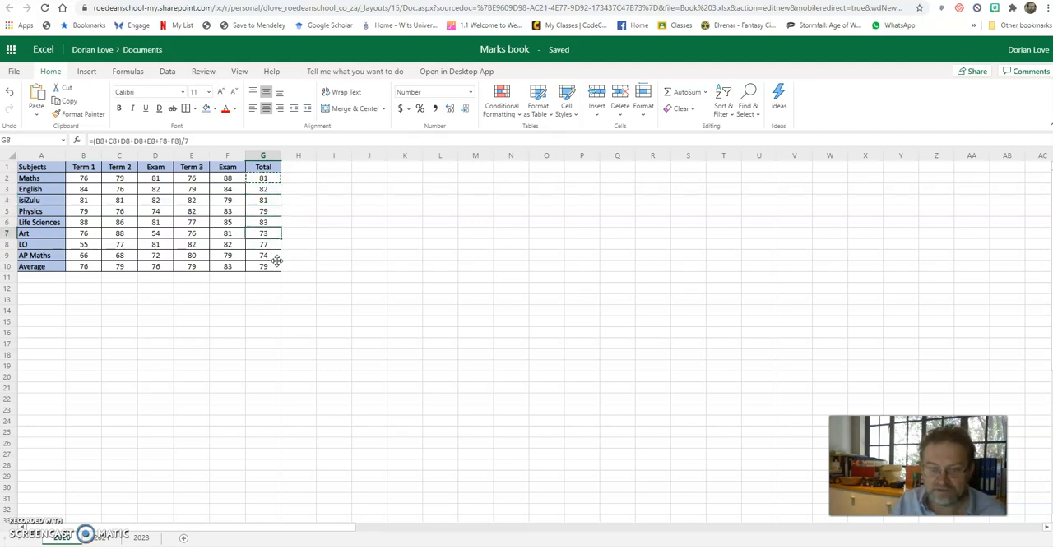
pyautogui.press('Up')
pyautogui.press('Up')
pyautogui.press('Up')
pyautogui.press('Up')
pyautogui.press('Up')
pyautogui.press('Up')
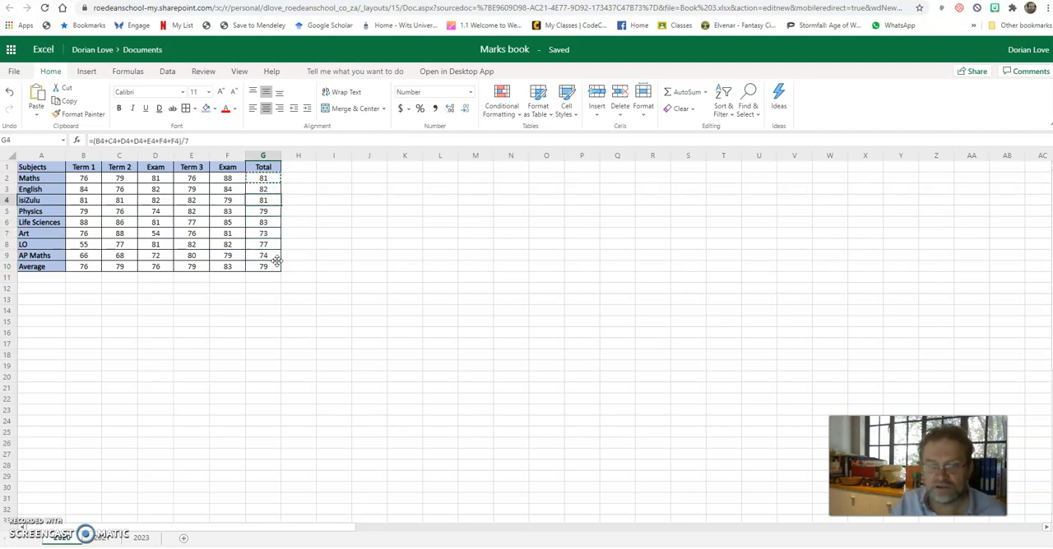
pyautogui.press('Up')
pyautogui.press('Up')
pyautogui.press('Up')
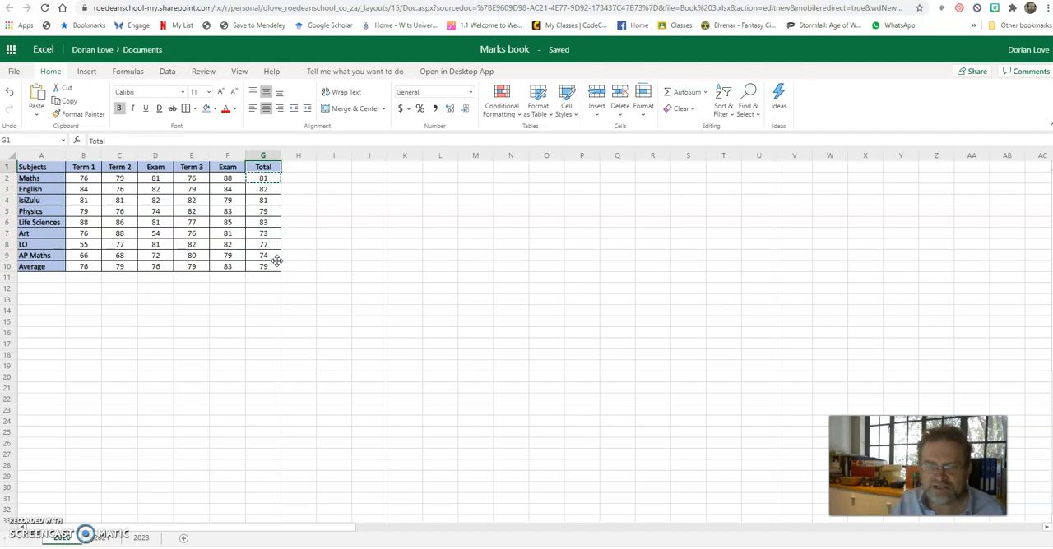
# Change the column heading in G1 to "Year Mark"
pyautogui.write('Year')
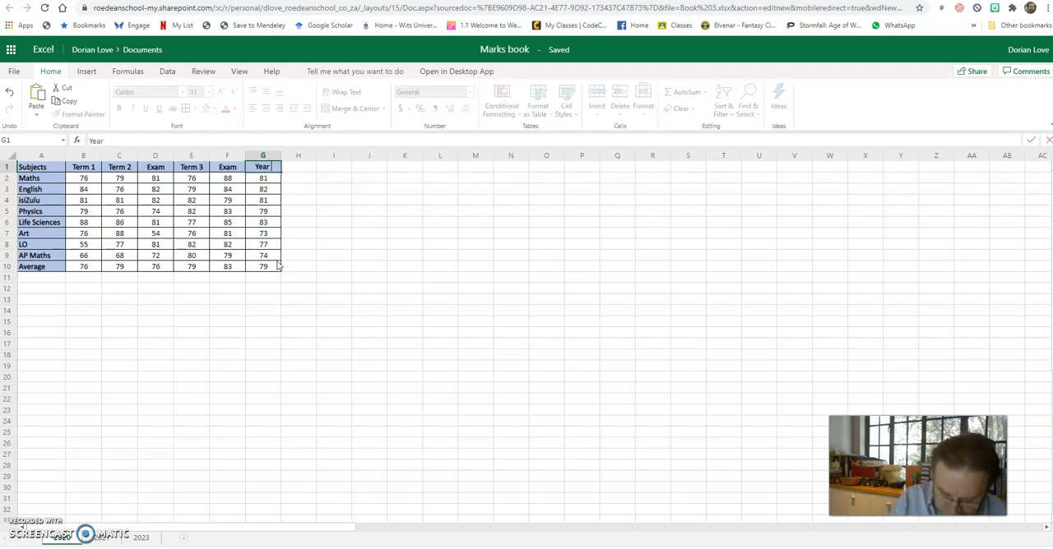
pyautogui.write(' Mark')
pyautogui.hotkey('ctrl', 'Return')
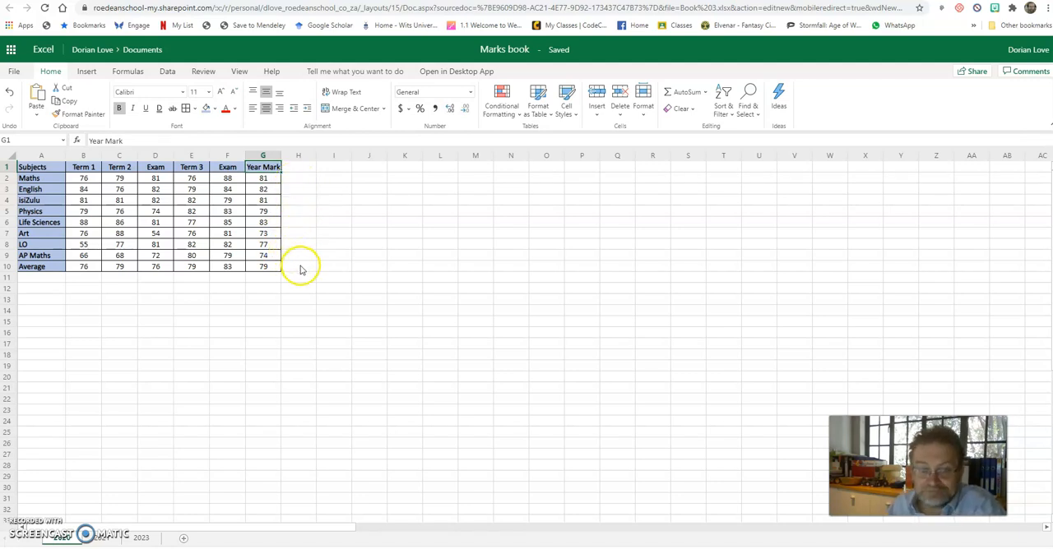
# List the formula operators +, -, *, / and () one per row in K4:K8 beside the table
pyautogui.click(262, 178)
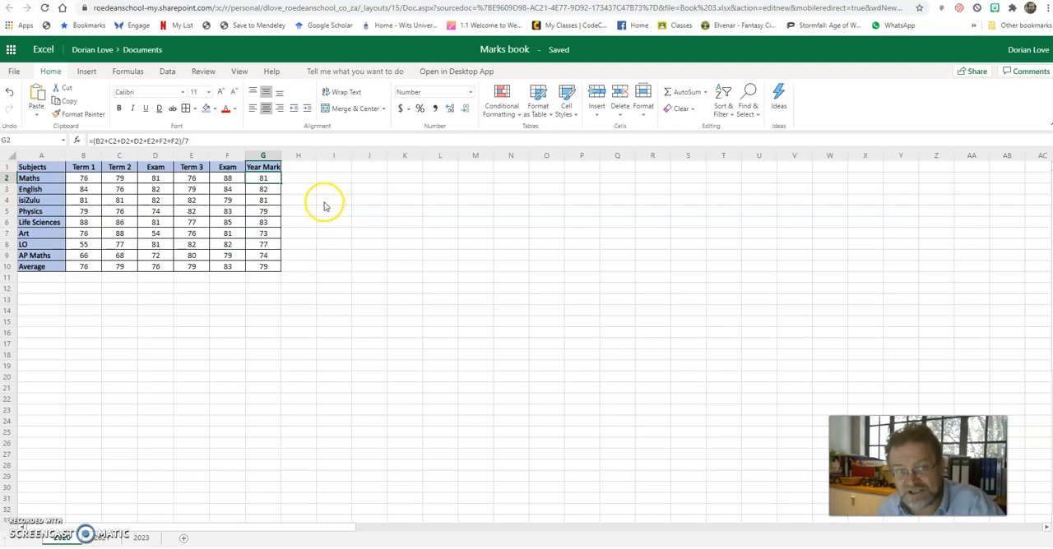
pyautogui.click(389, 201)
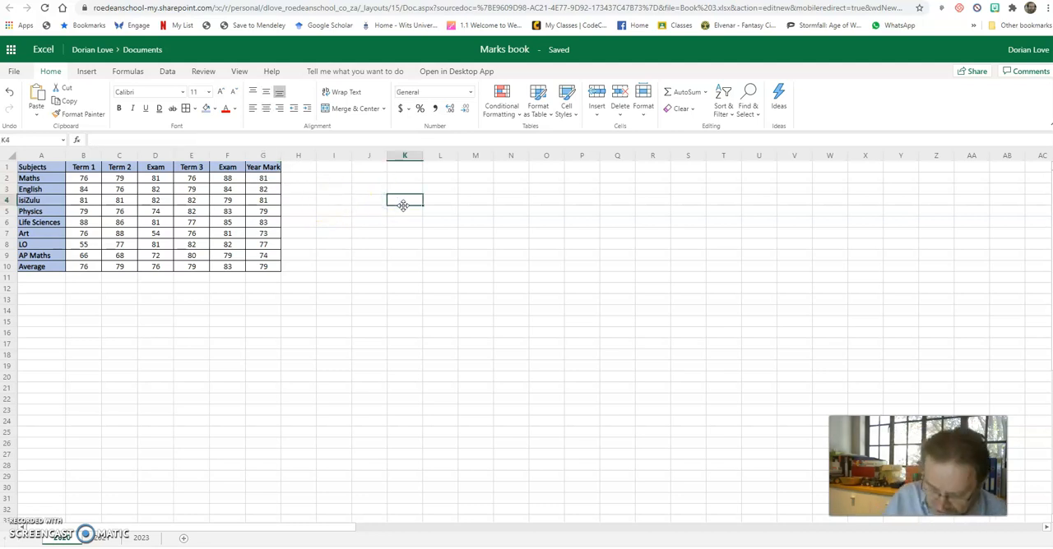
pyautogui.write('+')
pyautogui.press('Return')
pyautogui.write('-')
pyautogui.press('Return')
pyautogui.write('*')
pyautogui.press('Return')
pyautogui.write('/')
pyautogui.press('Return')
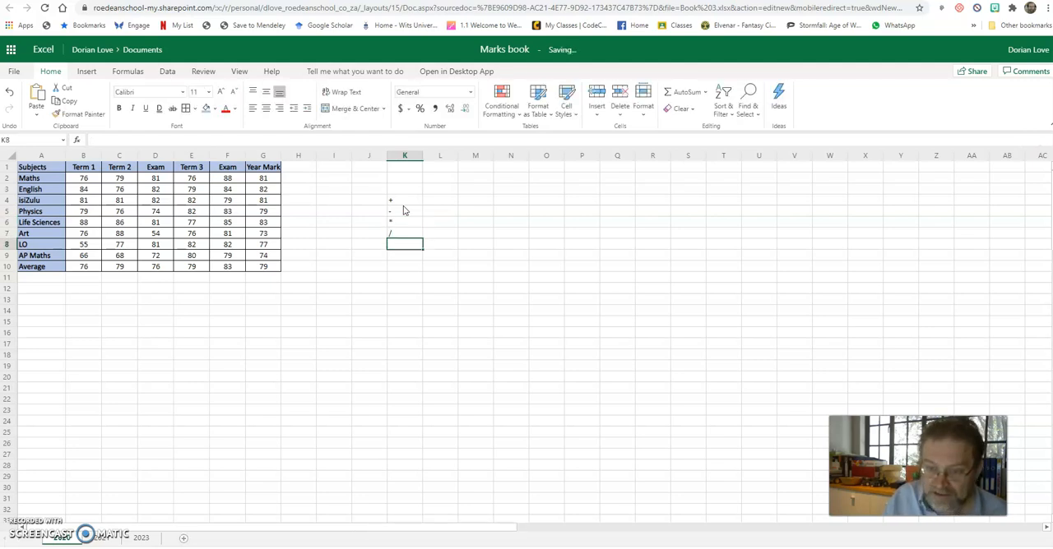
pyautogui.write('(')
pyautogui.press('Return')
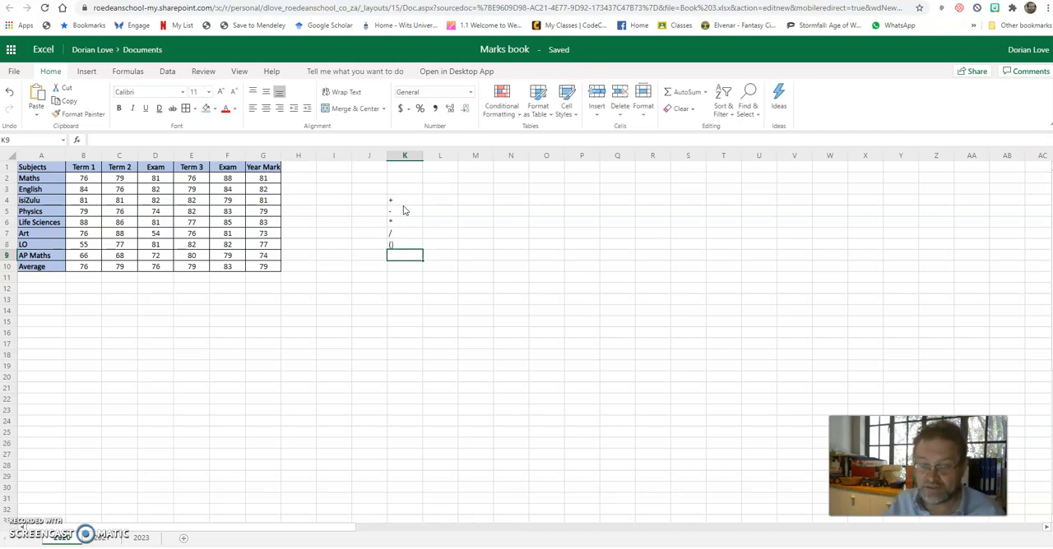
# Enter an equals sign in K3 above the list of operators
pyautogui.click(404, 188)
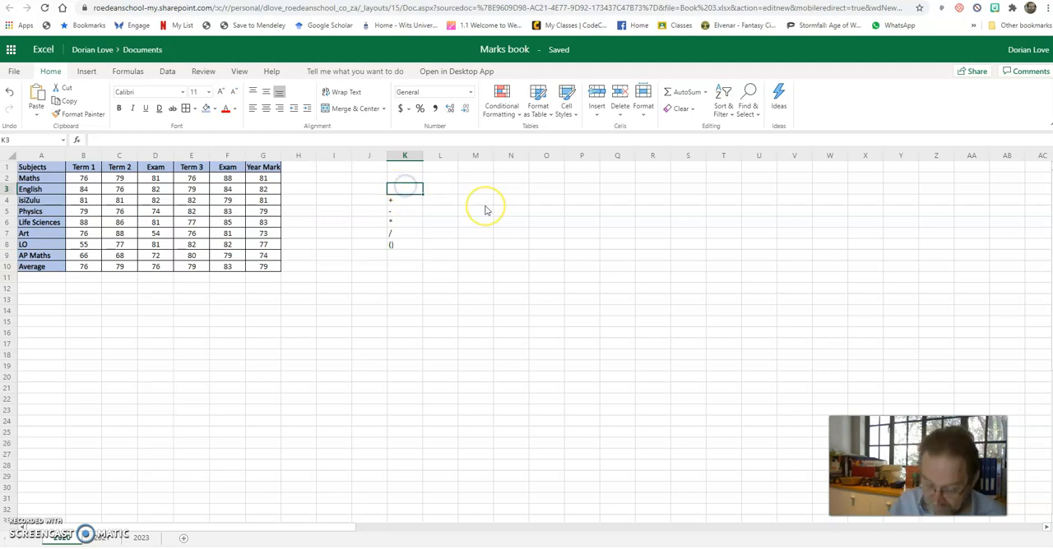
pyautogui.write('==')
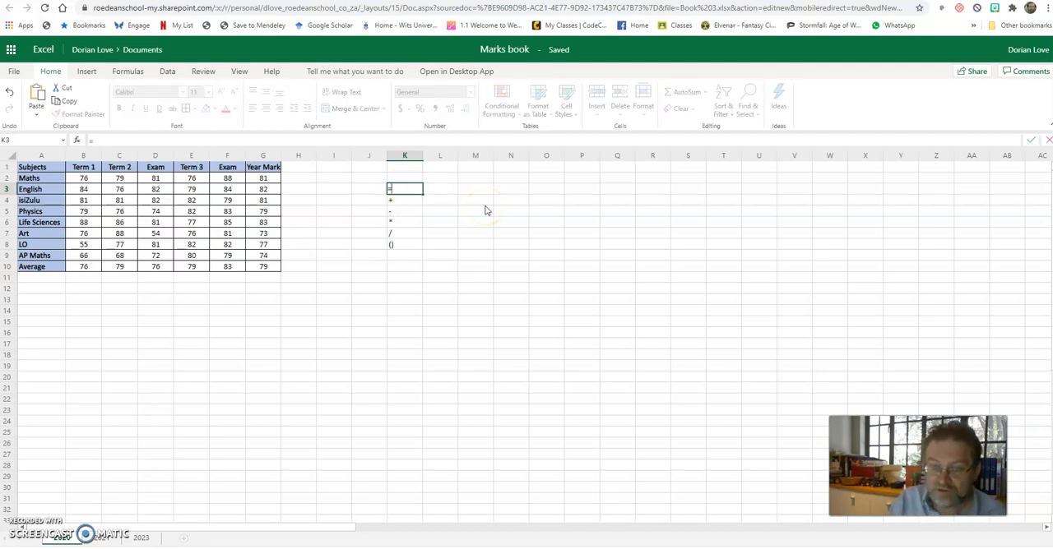
pyautogui.press('Return')
pyautogui.click(403, 191)
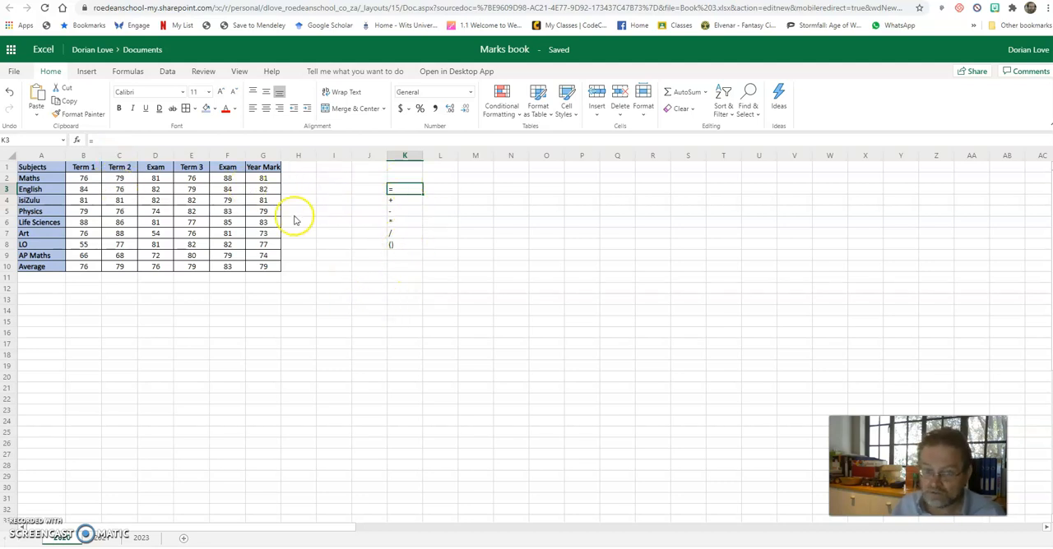
pyautogui.click(264, 268)
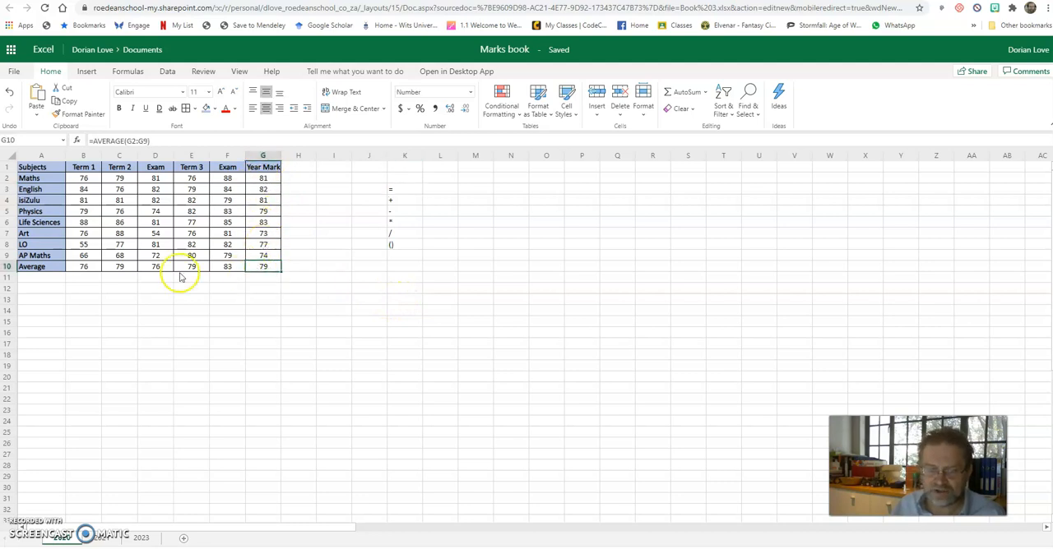